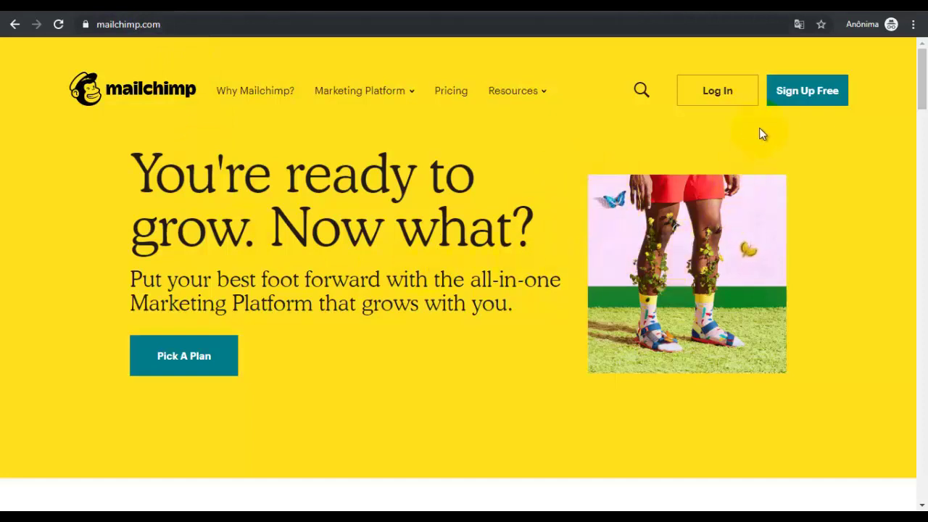
# Start a free sign-up and fill Email and Username from the saved Gmail suggestion
pyautogui.click(803, 98)
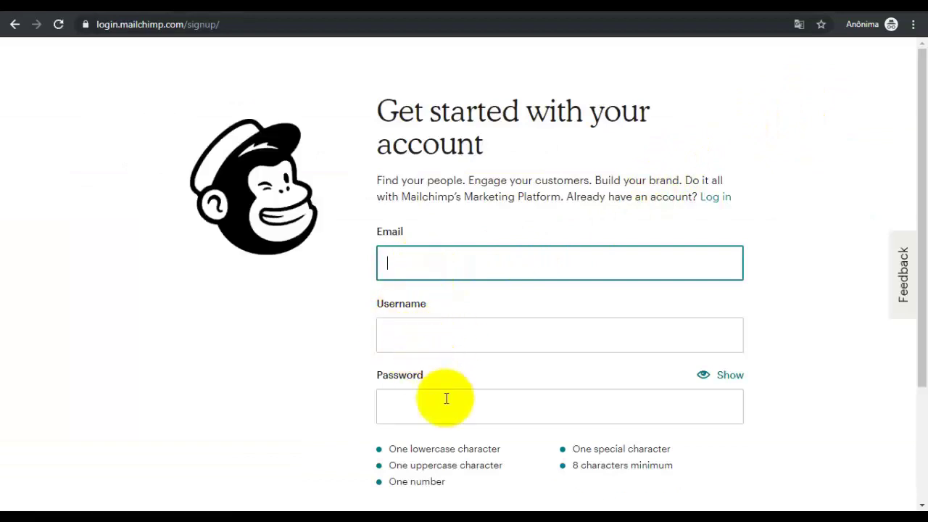
pyautogui.scroll(-1, 445, 399)
pyautogui.scroll(-1, 447, 343)
pyautogui.scroll(1, 449, 332)
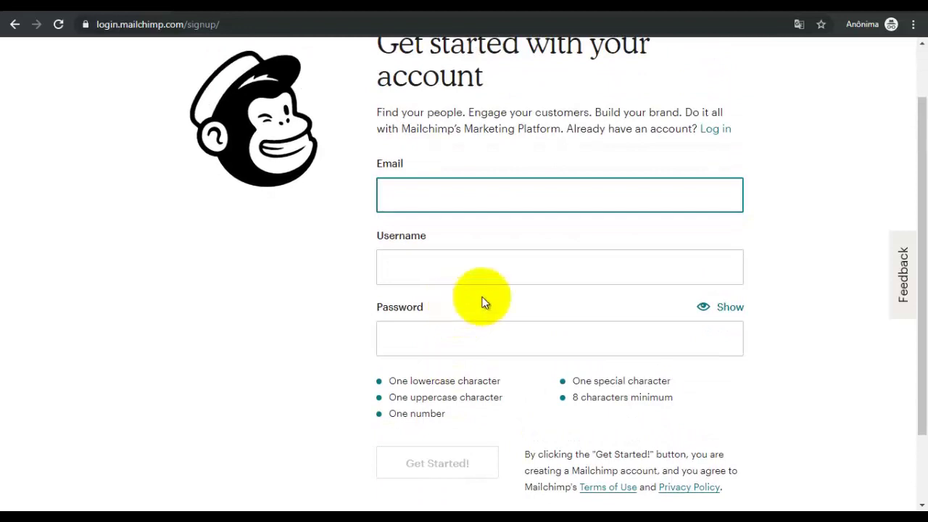
pyautogui.write('al')
pyautogui.press('BackSpace')
pyautogui.press('BackSpace')
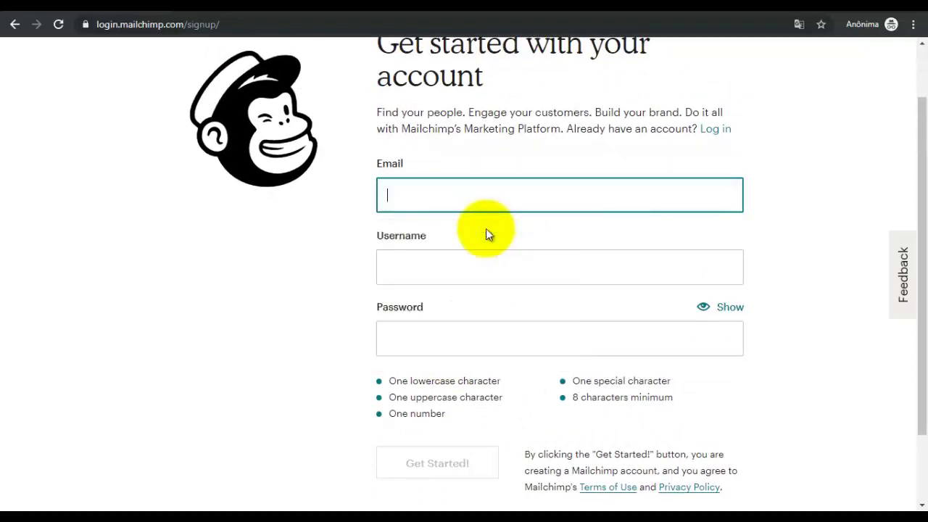
pyautogui.write('alva')
pyautogui.click(468, 255)
pyautogui.click(444, 348)
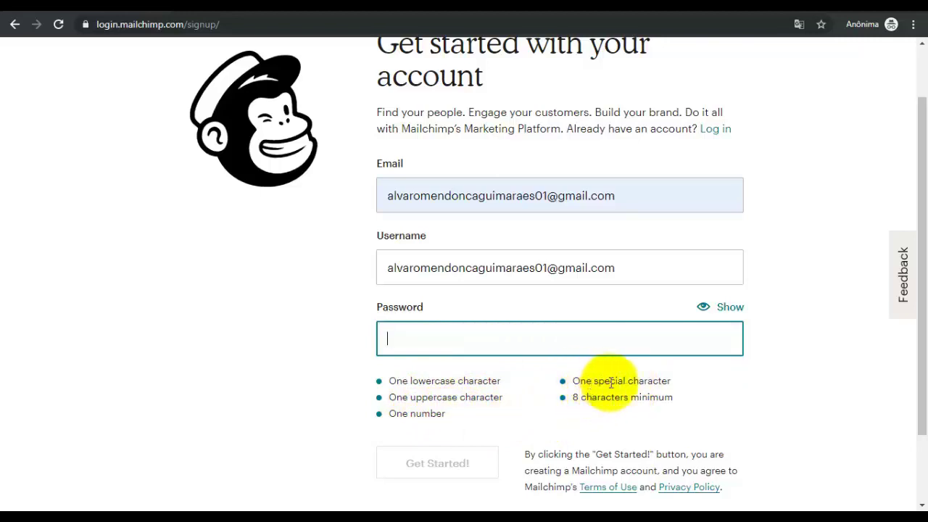
# Paste the account password and submit the sign-up form
pyautogui.click(571, 399)
pyautogui.moveTo(629, 403); pyautogui.dragTo(670, 403)
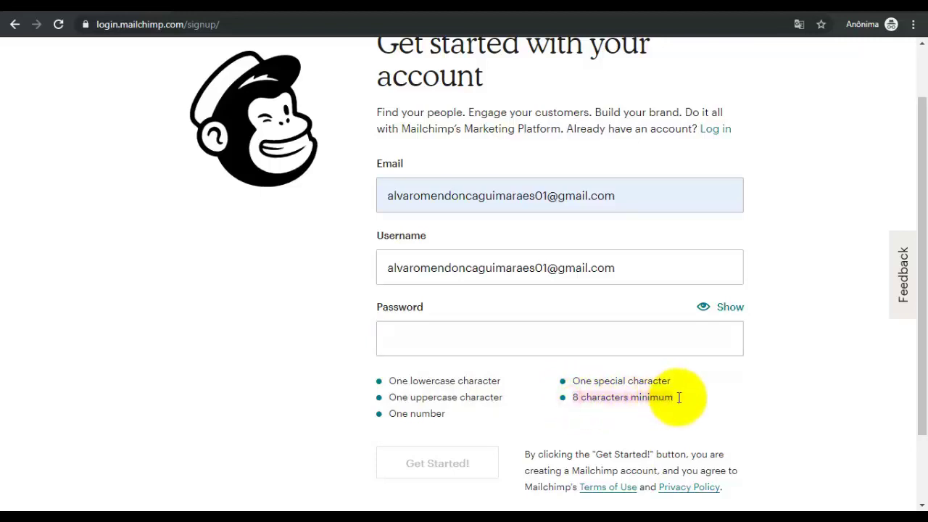
pyautogui.click(567, 337)
pyautogui.hotkey('ctrl', 'v')
pyautogui.press('Return')
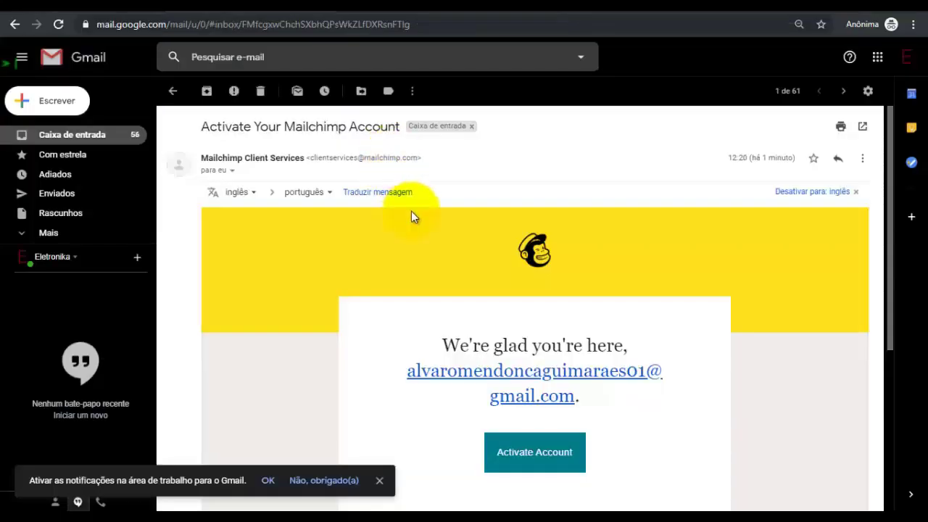
# Use the Activate Account button in the 'Activate Your Mailchimp Account' e-mail
pyautogui.scroll(-2, 425, 265)
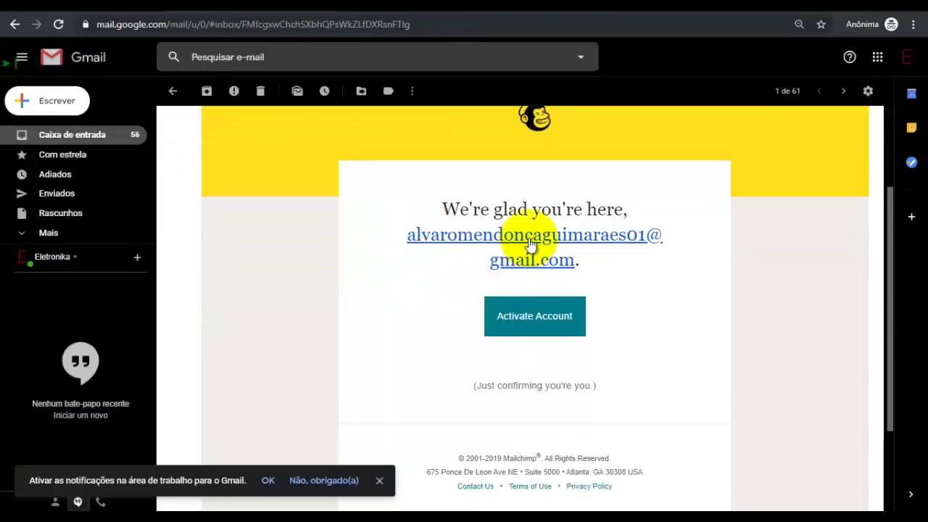
pyautogui.click(537, 319)
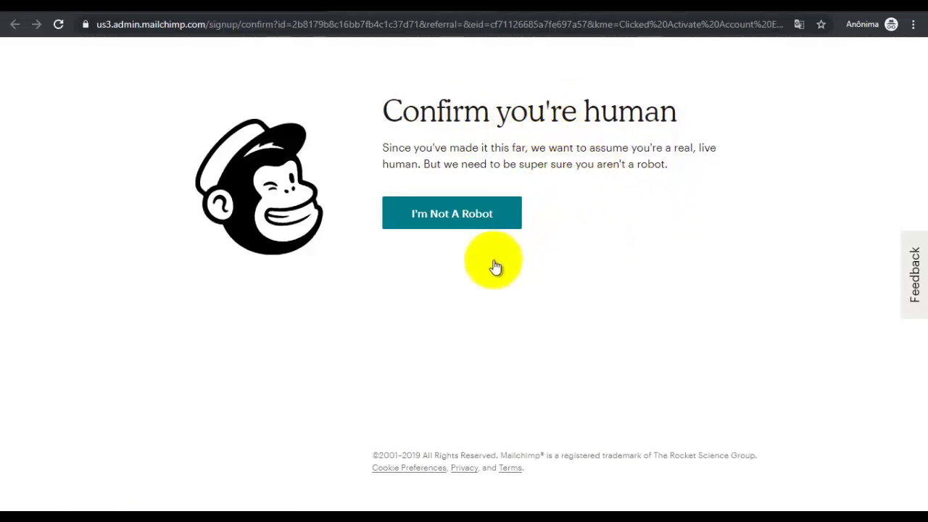
# Pass the I'm Not A Robot check and complete signup with the Free $0 plan
pyautogui.click(454, 216)
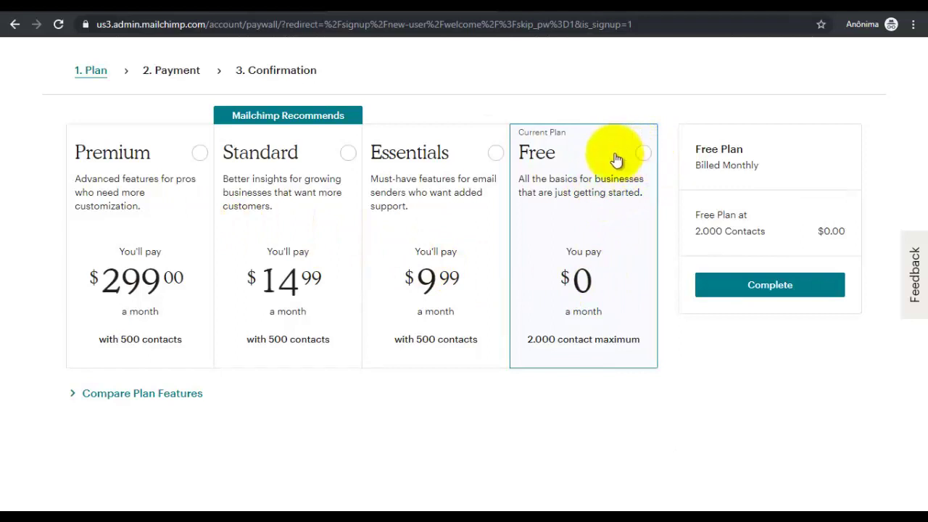
pyautogui.click(642, 152)
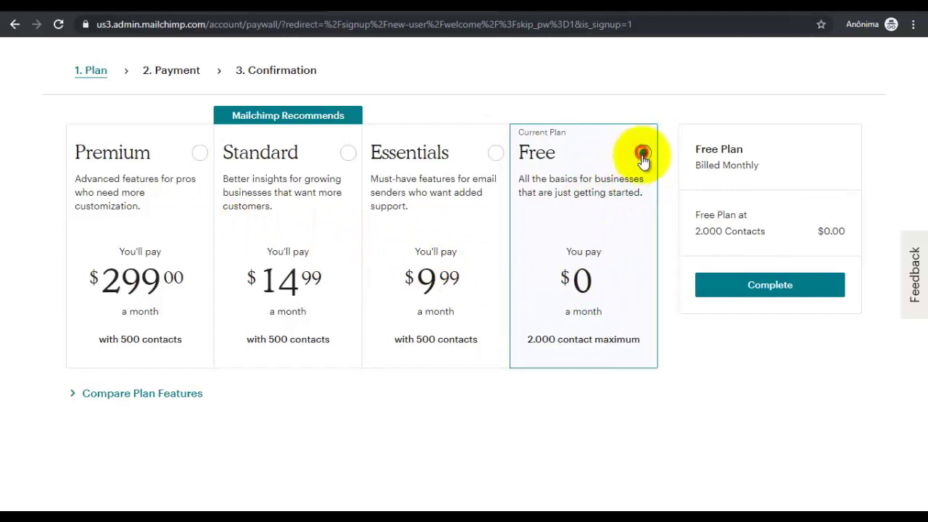
pyautogui.click(776, 289)
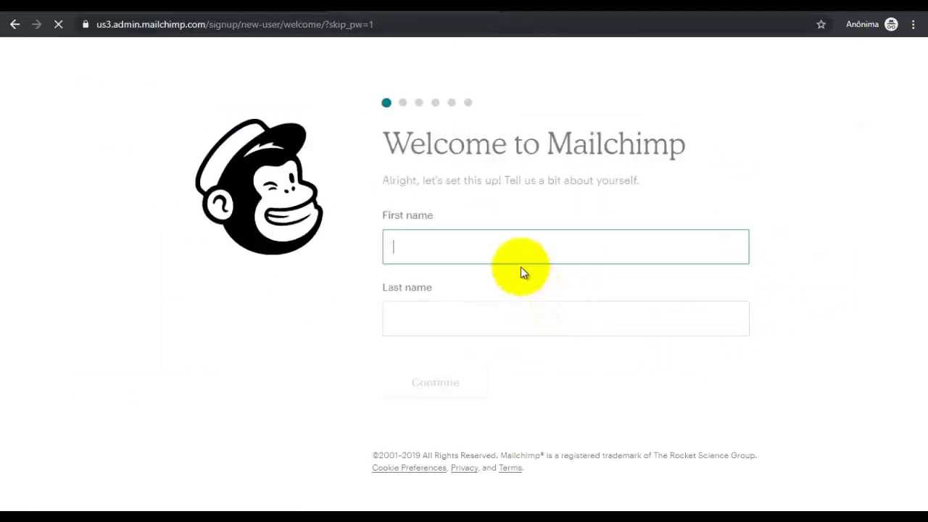
# Enter the business name, answer No to having a website, and submit the Brazil address
pyautogui.click(424, 251)
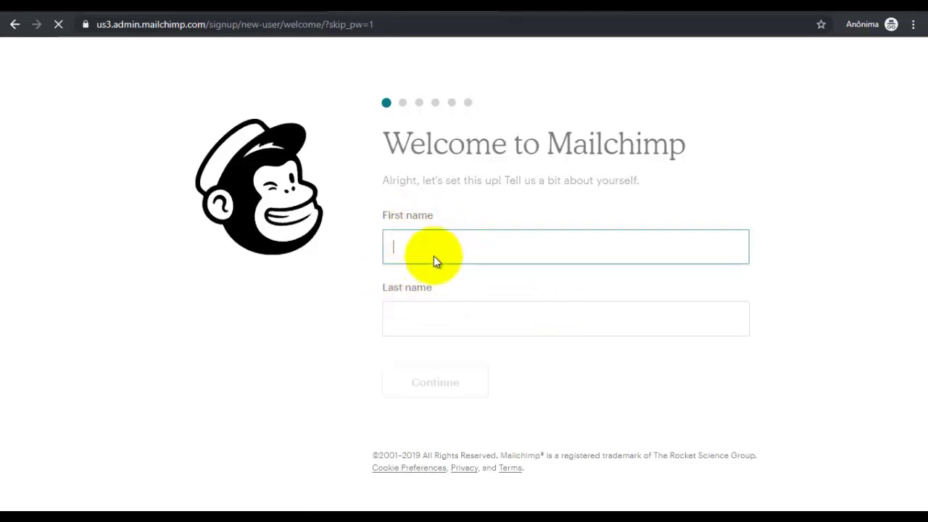
pyautogui.write('A')
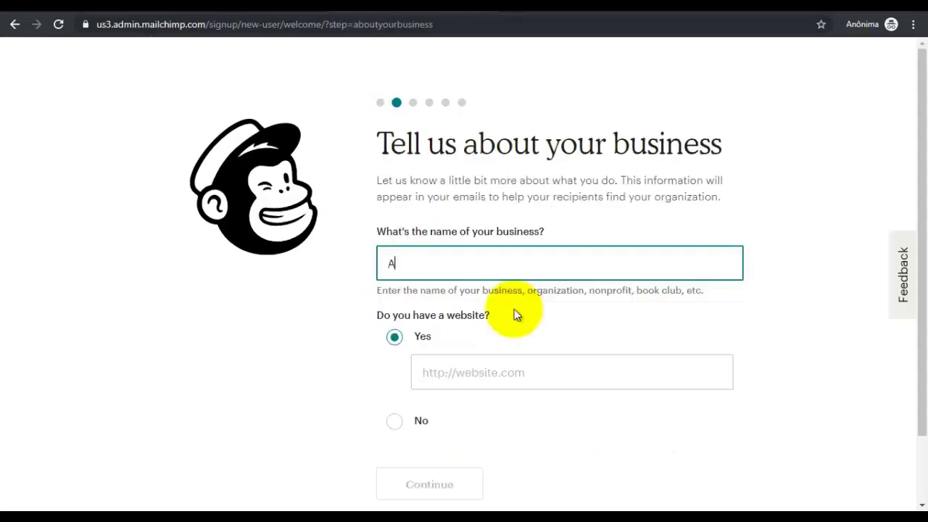
pyautogui.press('BackSpace')
pyautogui.write('Álvaro')
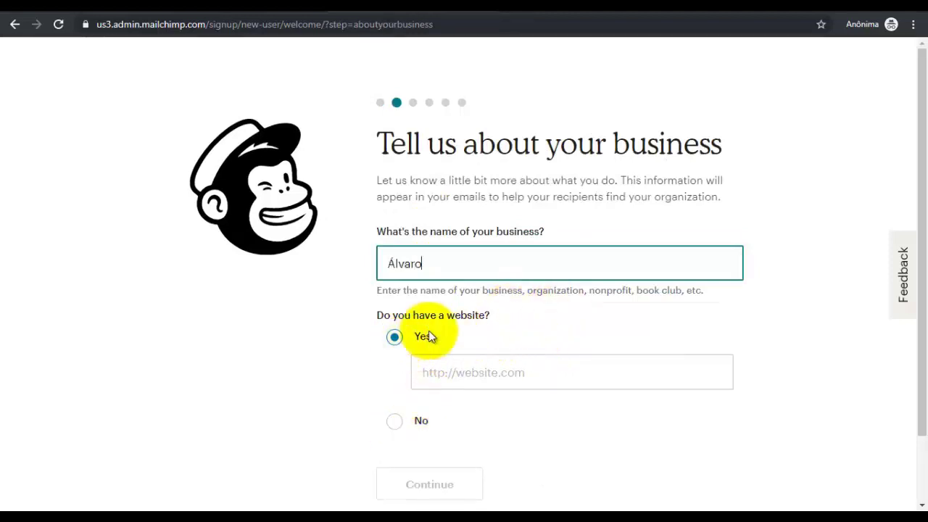
pyautogui.scroll(-1, 420, 366)
pyautogui.click(394, 353)
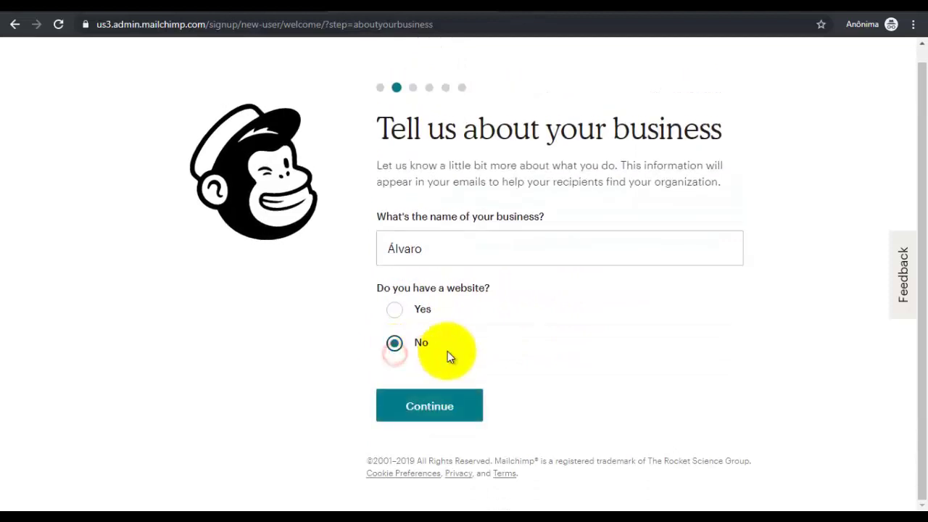
pyautogui.click(439, 405)
pyautogui.scroll(-2, 561, 379)
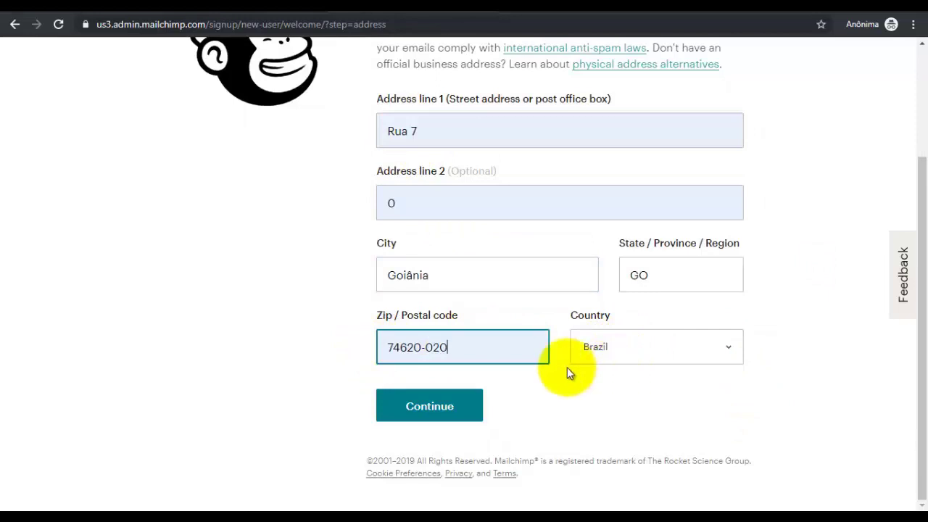
pyautogui.click(435, 407)
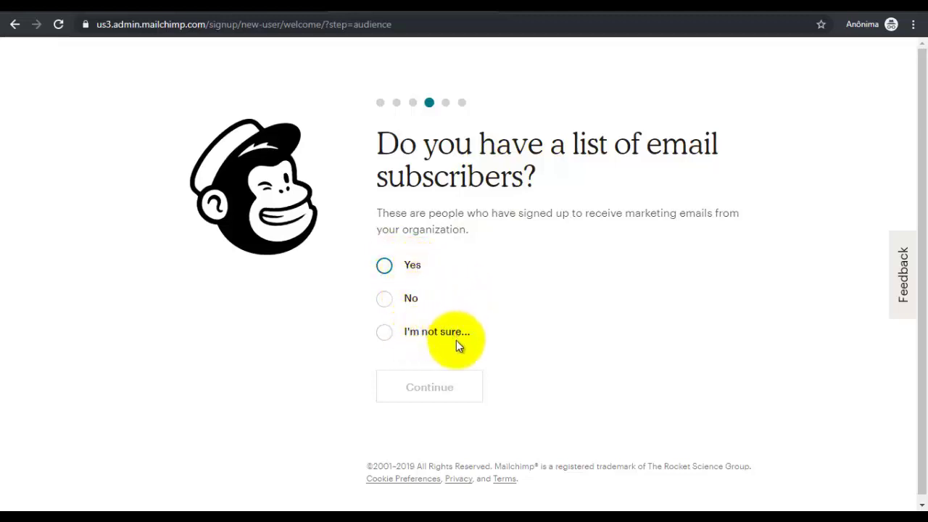
# Answer I'm not sure about subscribers, skip social media, and choose Ok, Let's Do It
pyautogui.click(387, 333)
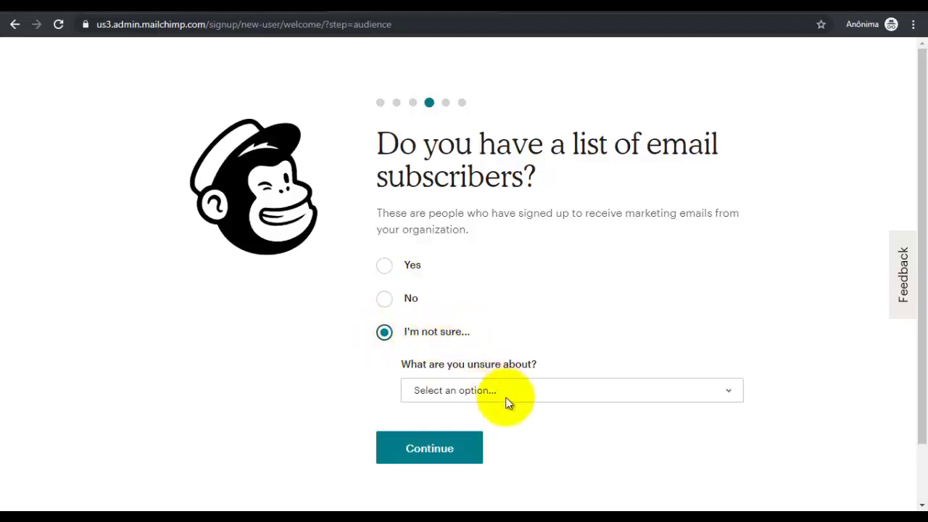
pyautogui.click(551, 395)
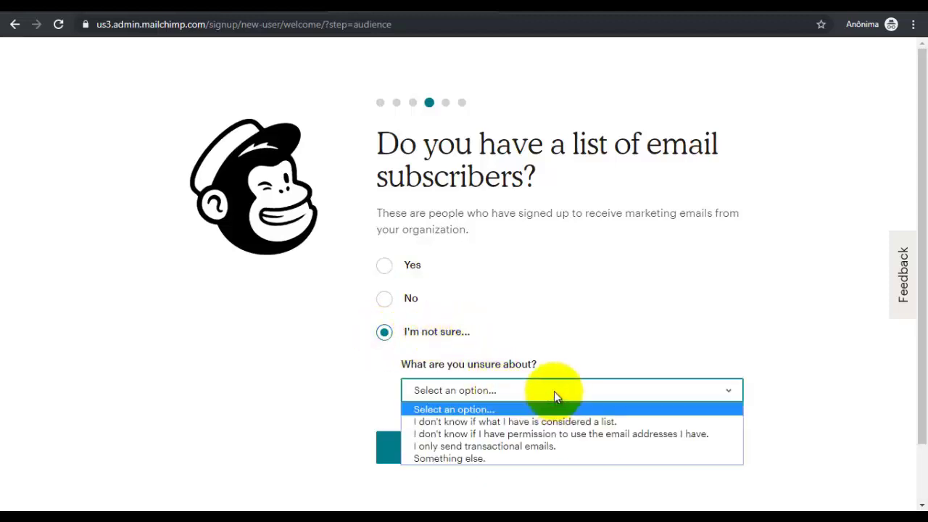
pyautogui.click(554, 391)
pyautogui.click(435, 444)
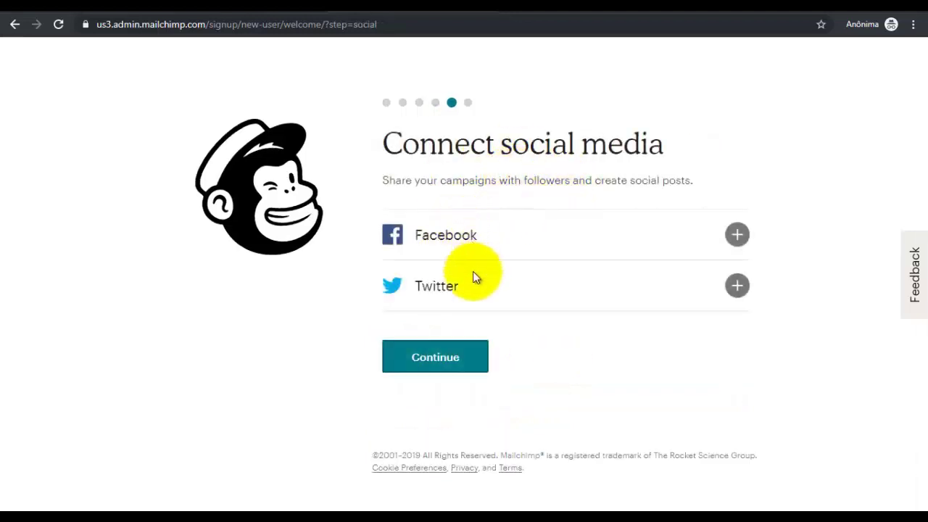
pyautogui.click(449, 358)
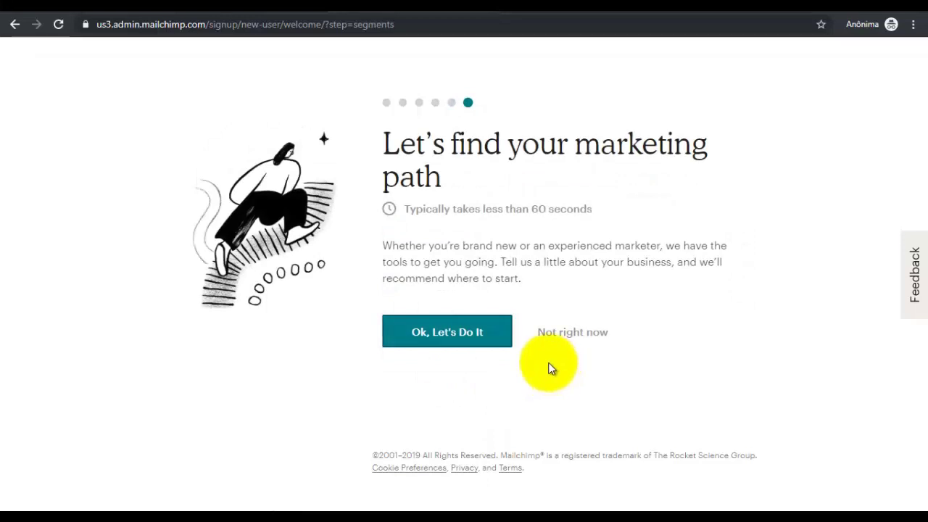
pyautogui.click(459, 341)
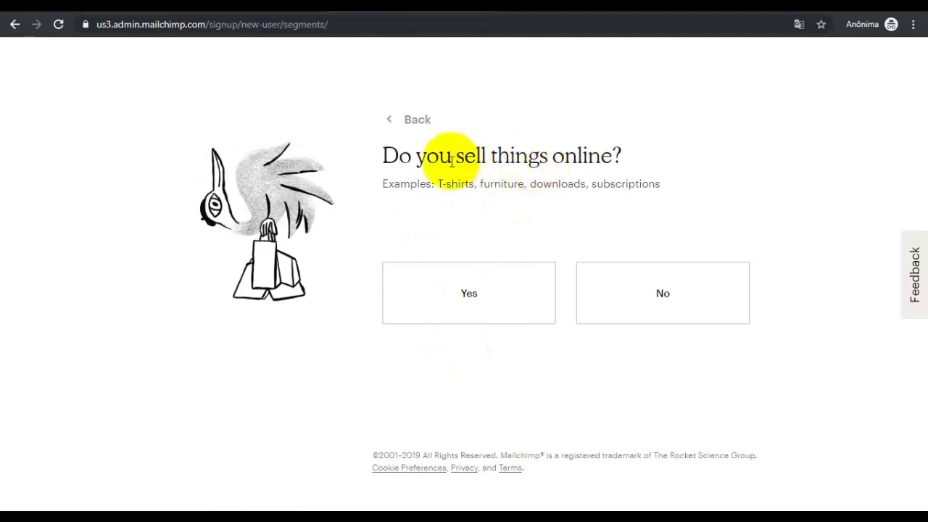
# Answer Yes to selling online; No to bookings, one-on-one, content earnings and software-interface questions
pyautogui.moveTo(384, 154); pyautogui.dragTo(600, 159)
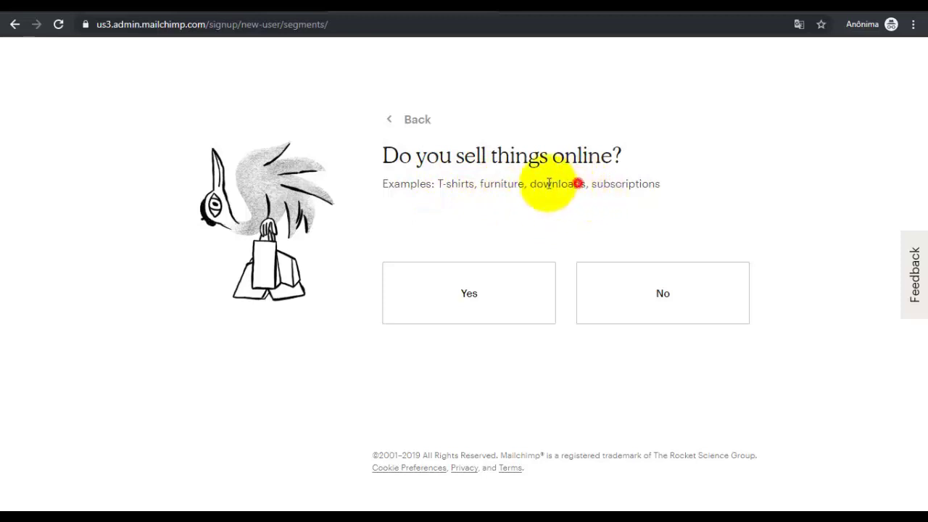
pyautogui.moveTo(591, 184)
pyautogui.mouseDown()
pyautogui.moveTo(660, 188)
pyautogui.moveTo(656, 197)
pyautogui.mouseUp()
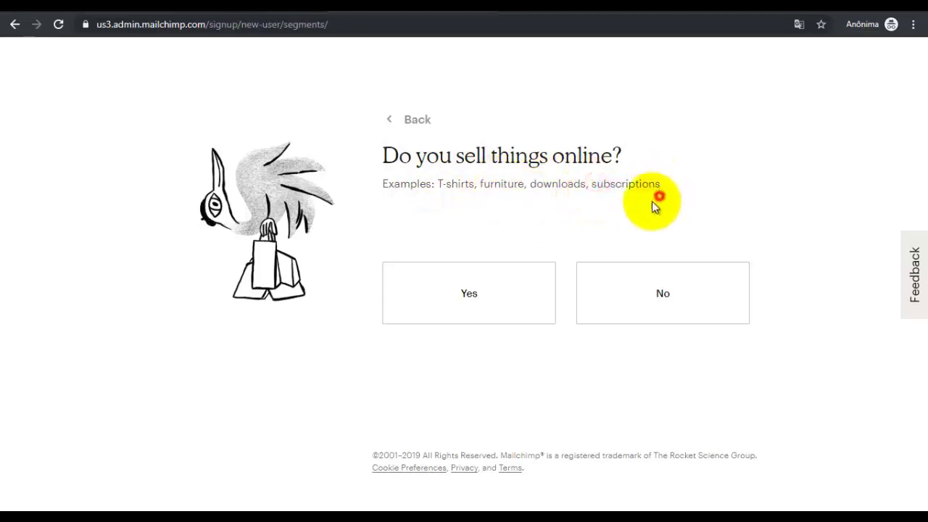
pyautogui.click(511, 292)
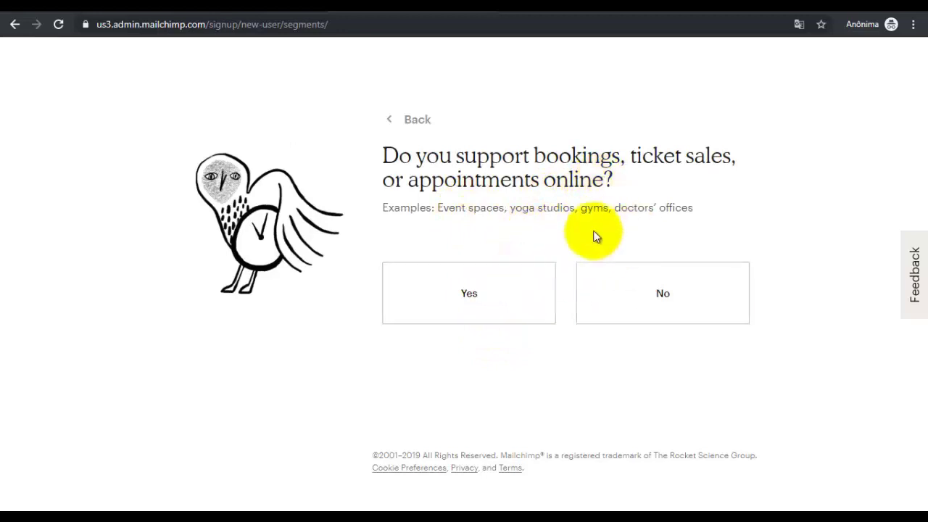
pyautogui.click(640, 293)
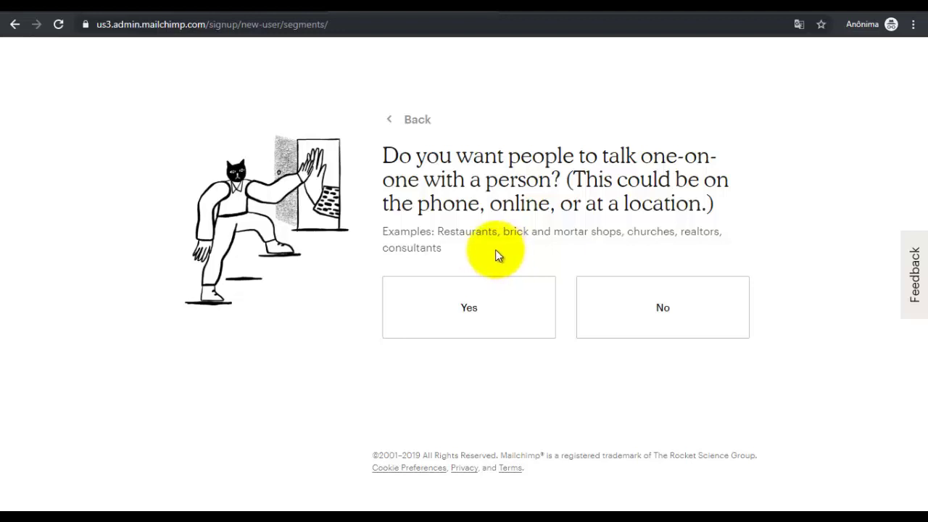
pyautogui.click(625, 298)
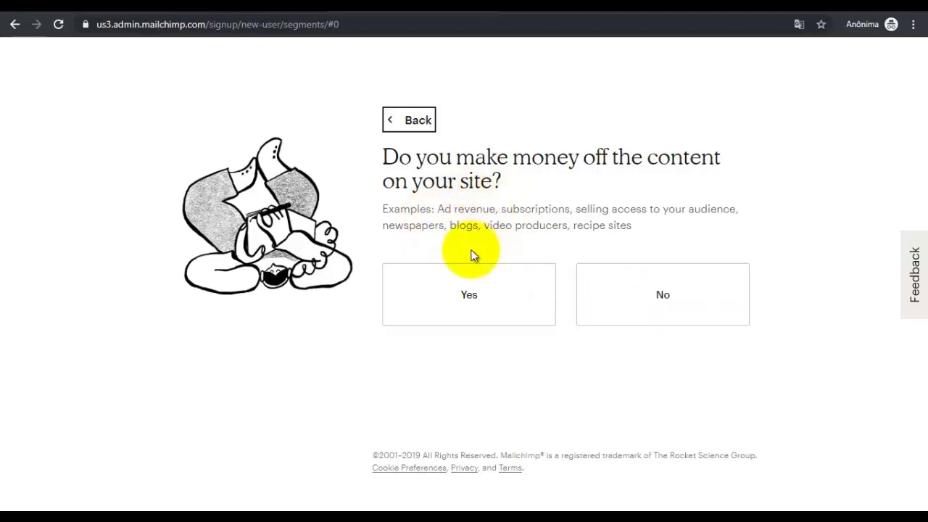
pyautogui.click(673, 294)
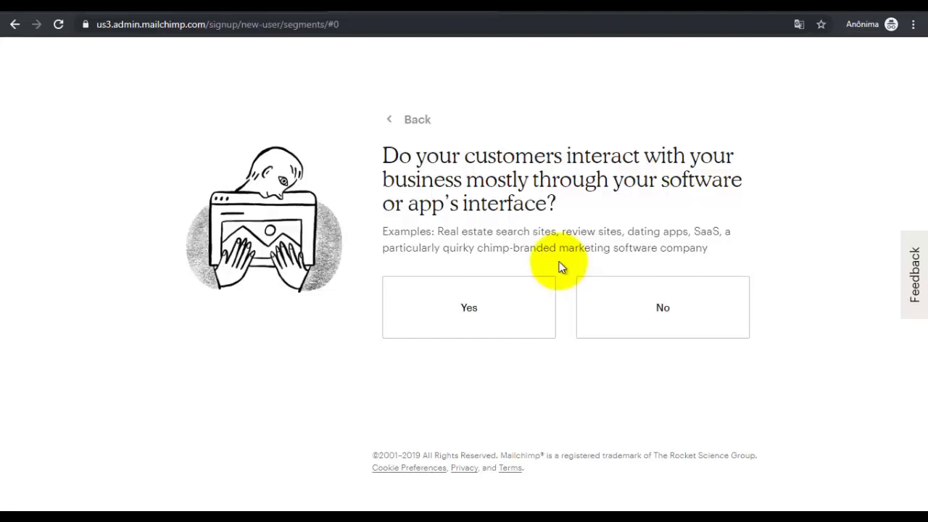
pyautogui.click(654, 298)
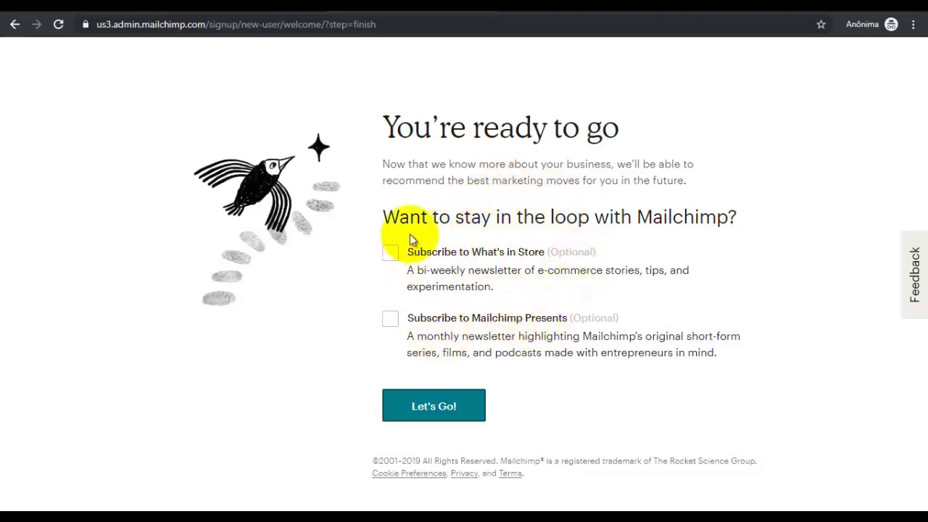
pyautogui.click(435, 411)
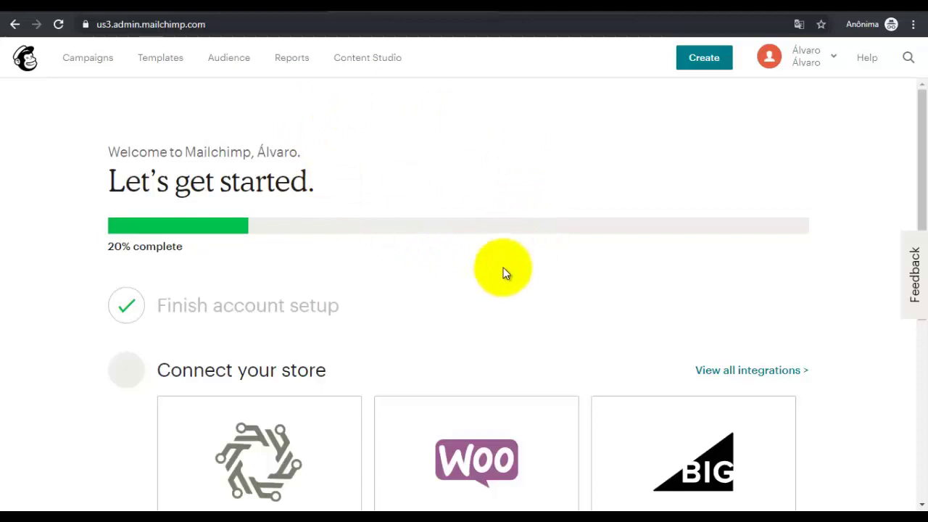
pyautogui.scroll(-2, 504, 265)
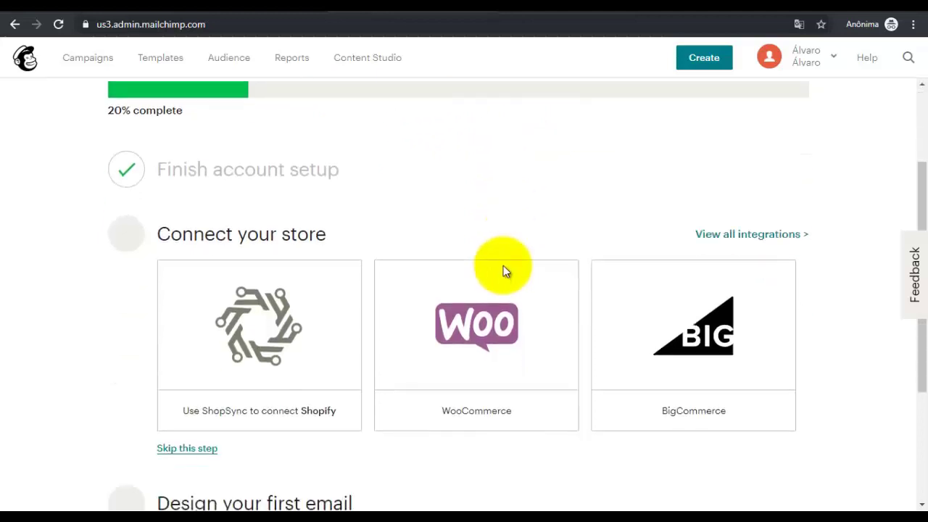
pyautogui.scroll(-2, 331, 239)
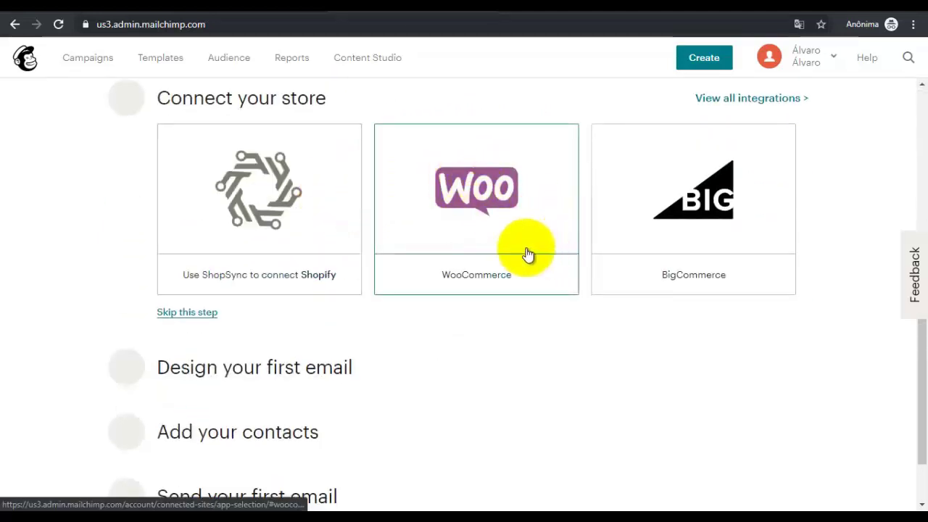
pyautogui.scroll(2, 529, 197)
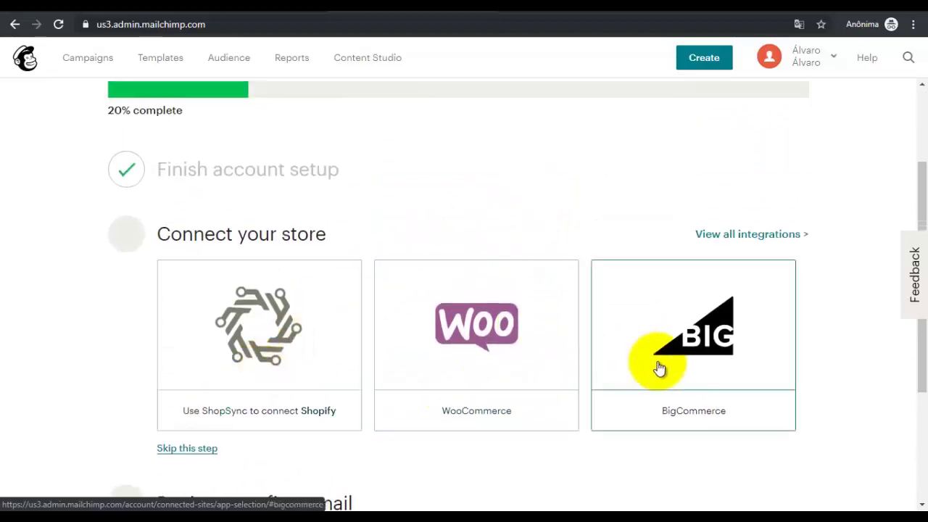
pyautogui.scroll(1, 423, 321)
pyautogui.scroll(-3, 422, 324)
pyautogui.scroll(2, 425, 312)
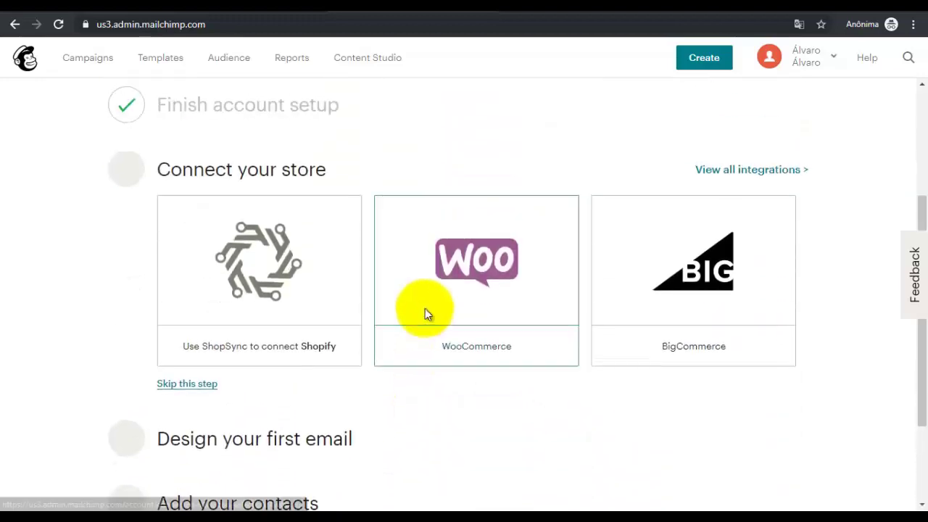
pyautogui.scroll(-2, 426, 314)
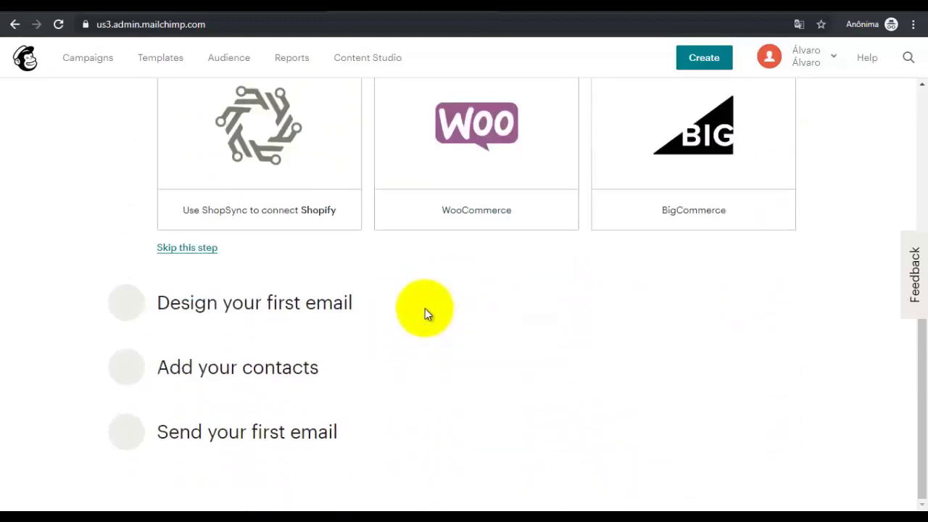
pyautogui.scroll(4, 425, 313)
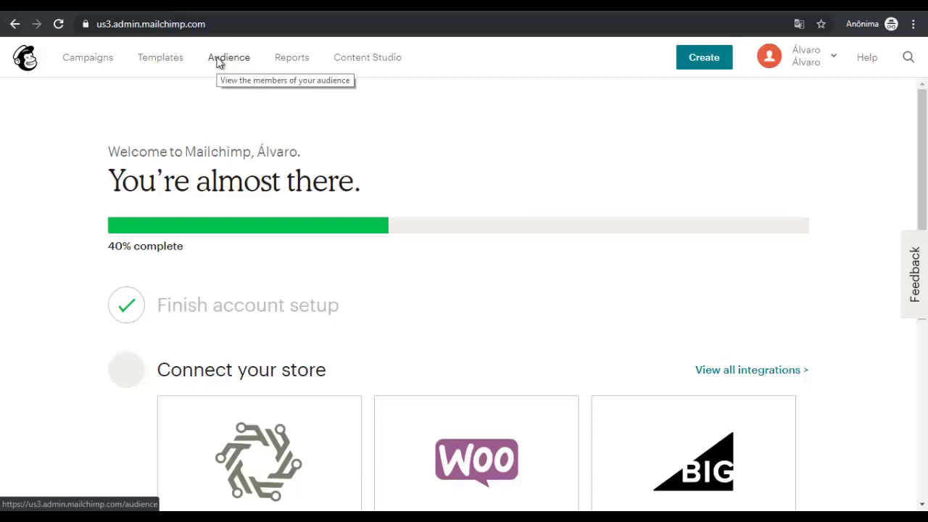
# Go to the Audience page and choose Import Your Contacts
pyautogui.rightClick(221, 63)
pyautogui.click(206, 68)
pyautogui.click(227, 62)
pyautogui.scroll(-3, 157, 214)
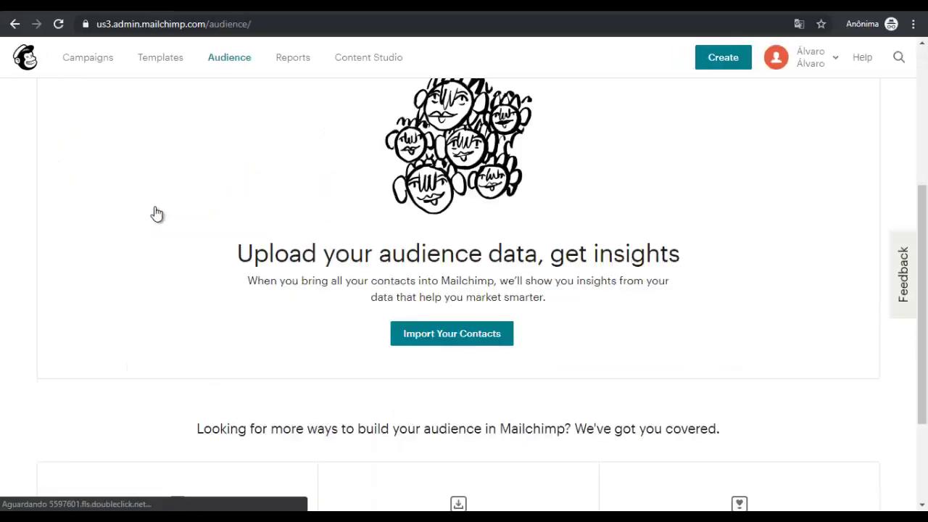
pyautogui.scroll(-2, 158, 211)
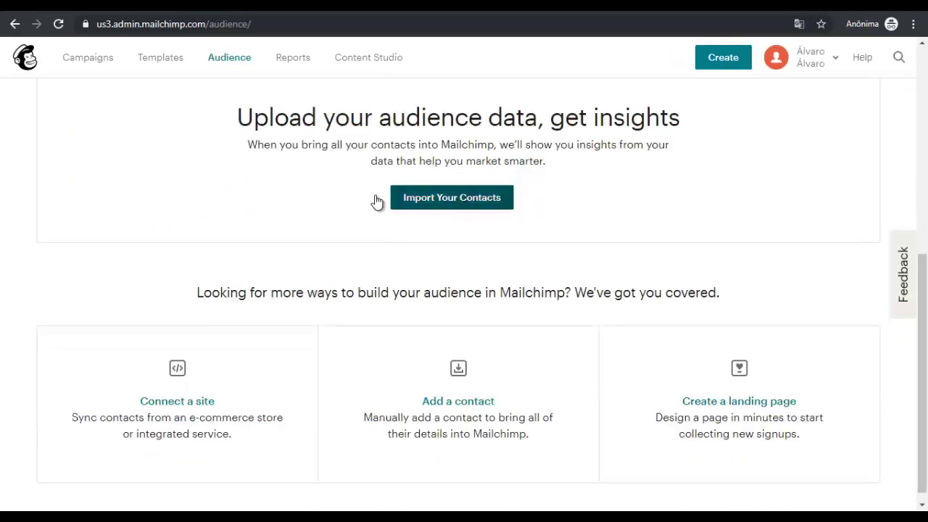
pyautogui.scroll(1, 439, 209)
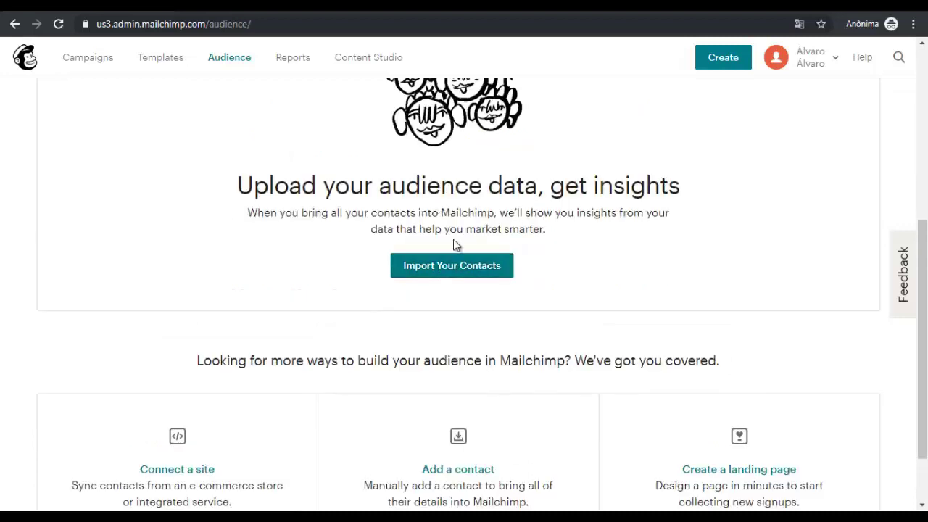
pyautogui.click(451, 261)
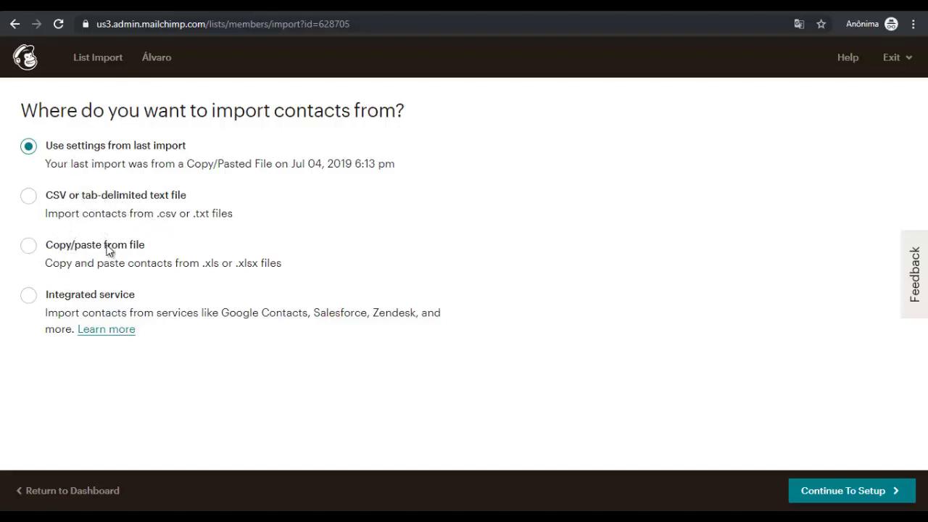
# Pick 'Copy/paste from file' as the import source and continue to setup
pyautogui.click(30, 252)
pyautogui.click(193, 319)
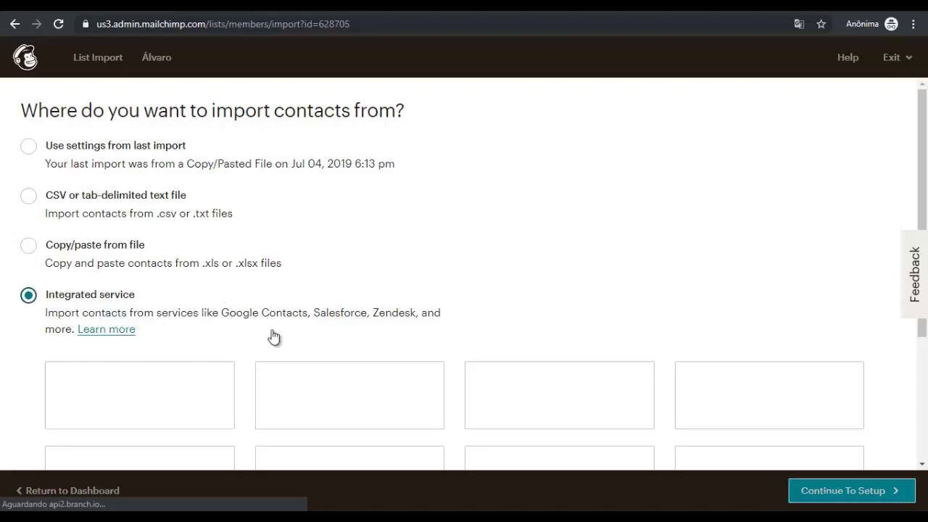
pyautogui.click(31, 249)
pyautogui.click(868, 491)
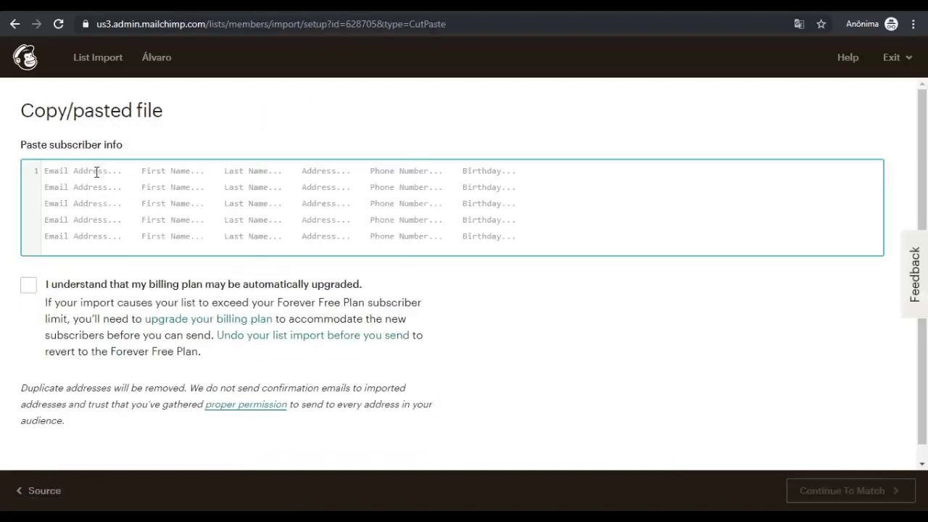
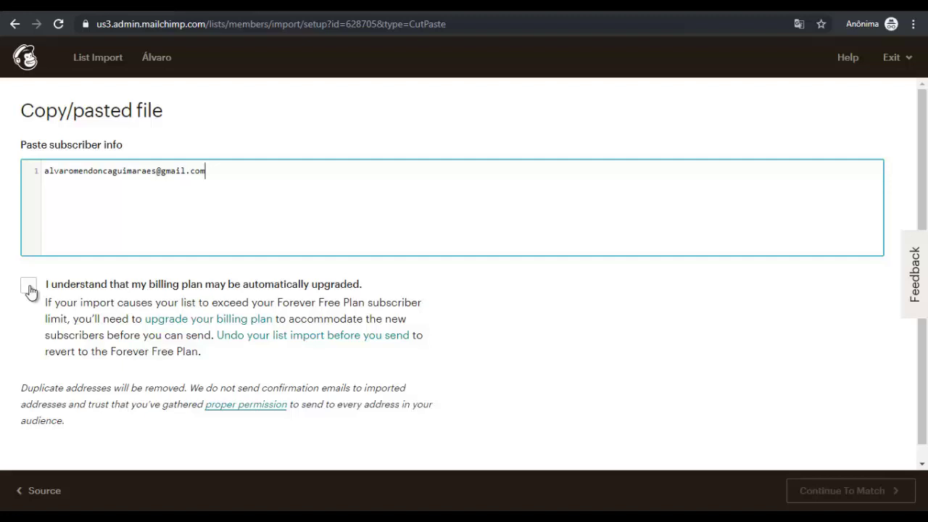
# Type the subscriber's Gmail address, accept the billing-plan notice, and continue to matching
pyautogui.click(29, 287)
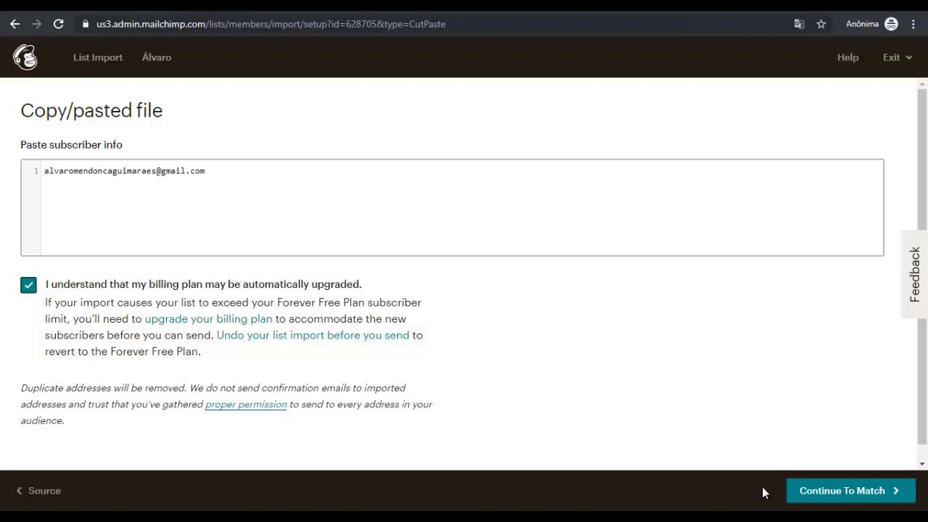
pyautogui.click(806, 491)
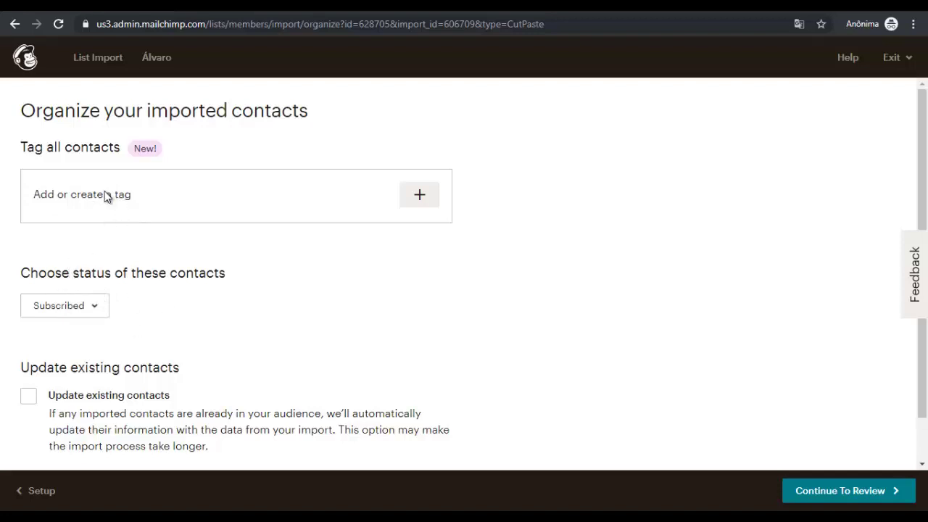
# Leave the tag empty with status Subscribed and continue to the import review
pyautogui.scroll(-1, 145, 294)
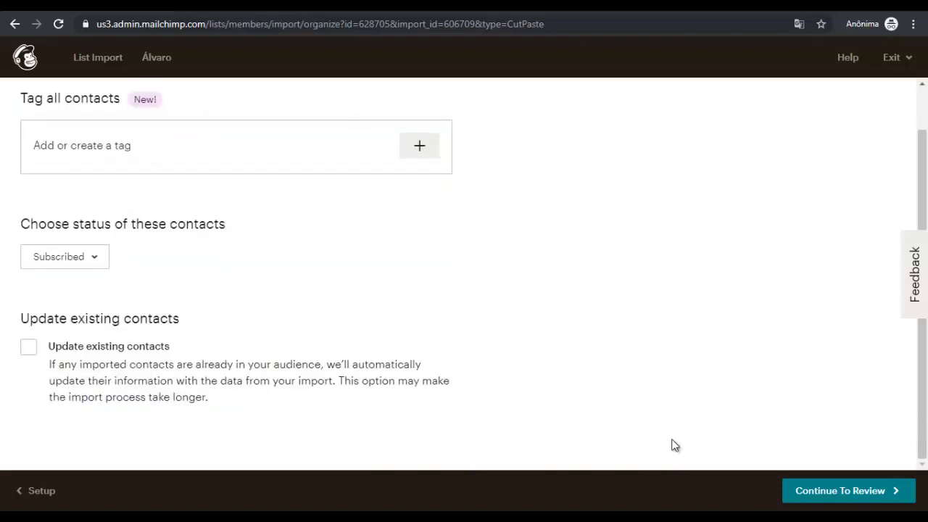
pyautogui.scroll(1, 418, 280)
pyautogui.scroll(-1, 418, 279)
pyautogui.scroll(1, 420, 283)
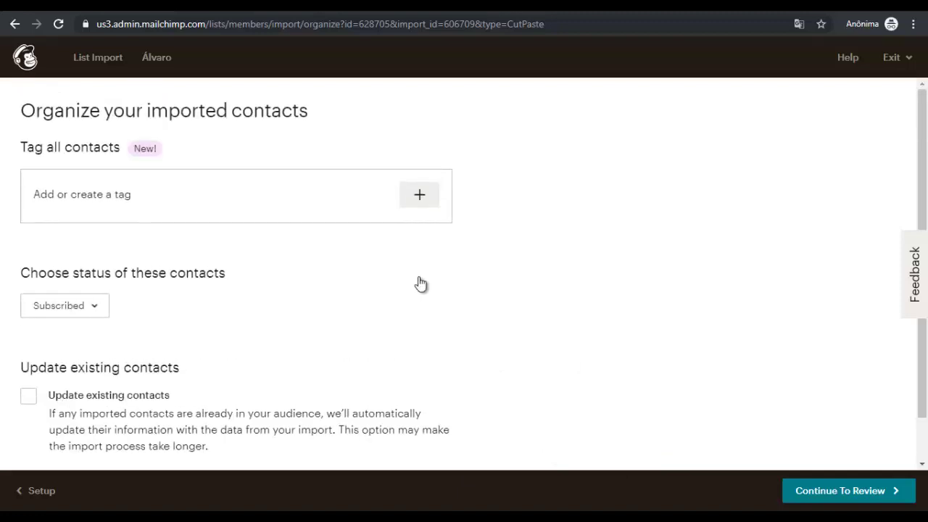
pyautogui.scroll(-1, 437, 309)
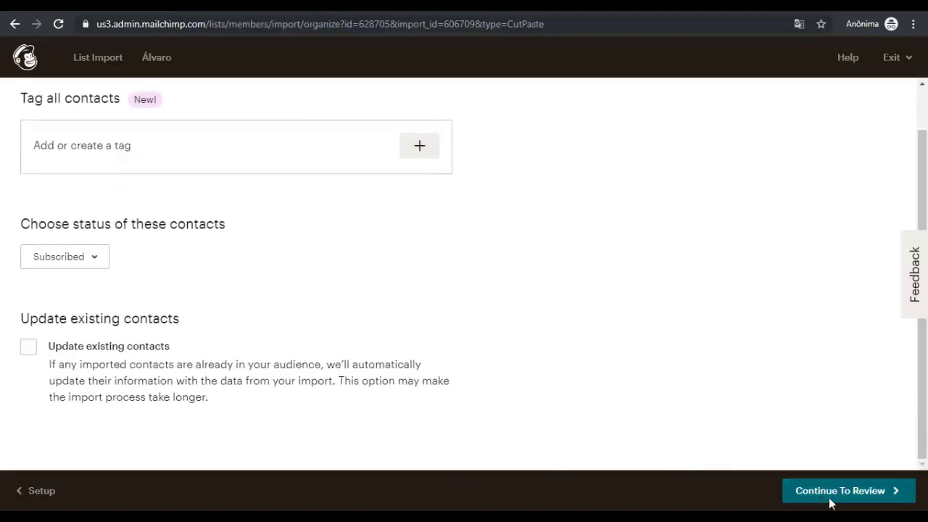
pyautogui.click(867, 498)
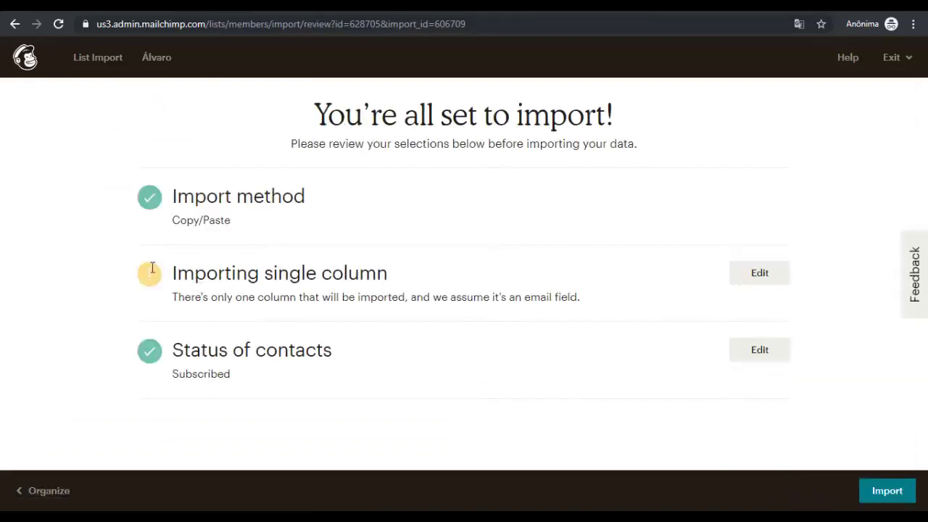
# Run the contact import so 1 contact is added, leaving 2 subscribed contacts
pyautogui.doubleClick(368, 279)
pyautogui.click(408, 303)
pyautogui.click(897, 492)
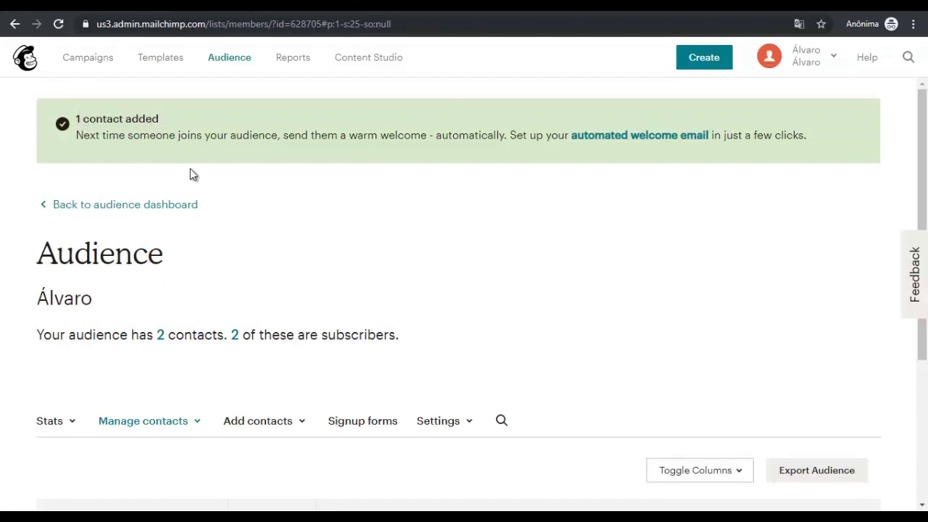
pyautogui.scroll(-3, 190, 168)
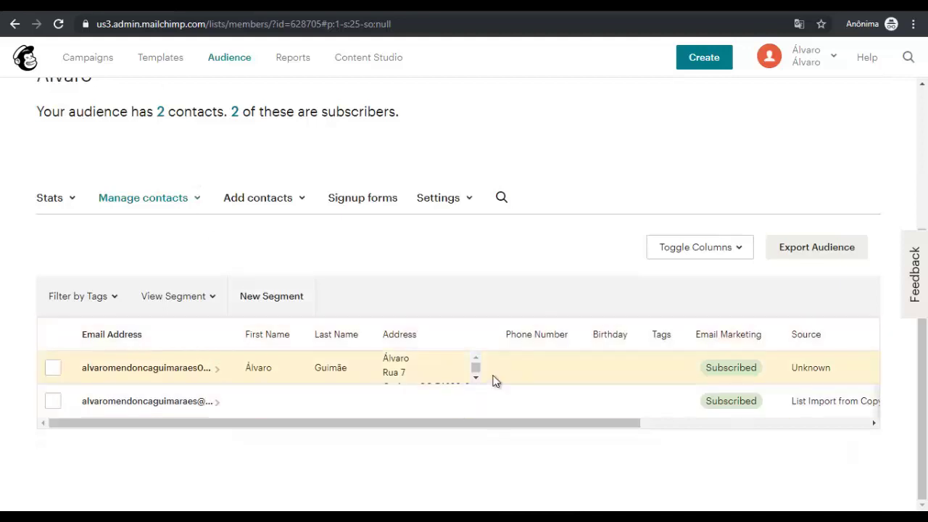
pyautogui.scroll(2, 383, 376)
pyautogui.scroll(-2, 149, 384)
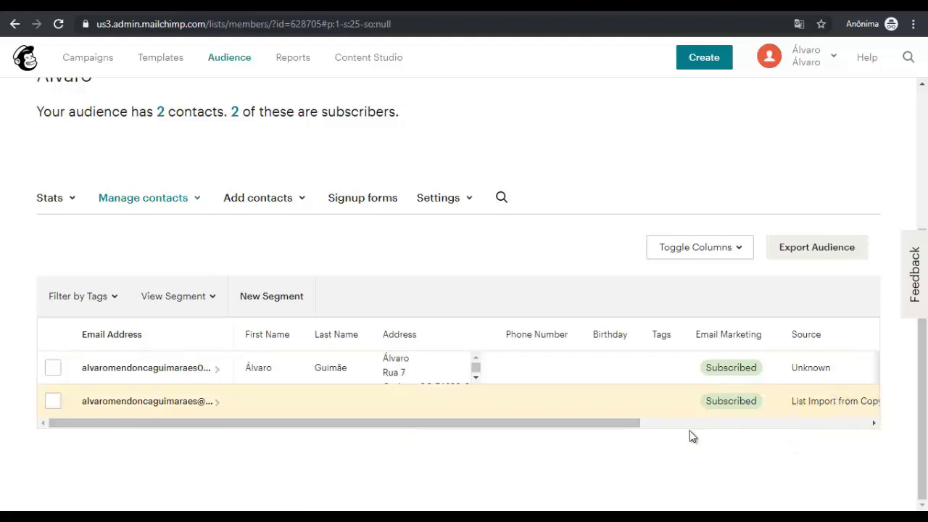
pyautogui.moveTo(632, 425); pyautogui.dragTo(741, 424)
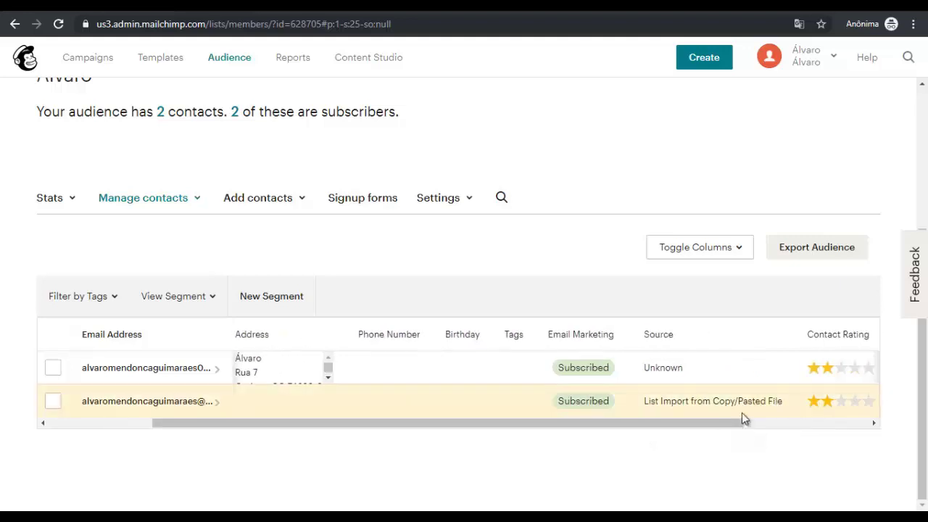
pyautogui.moveTo(694, 422); pyautogui.dragTo(383, 435)
pyautogui.scroll(2, 187, 363)
pyautogui.scroll(1, 187, 363)
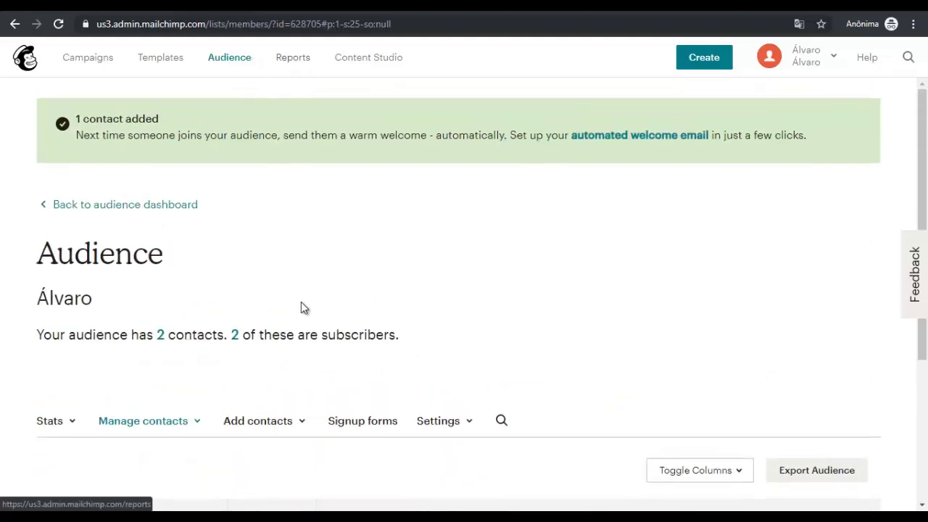
pyautogui.scroll(-3, 301, 307)
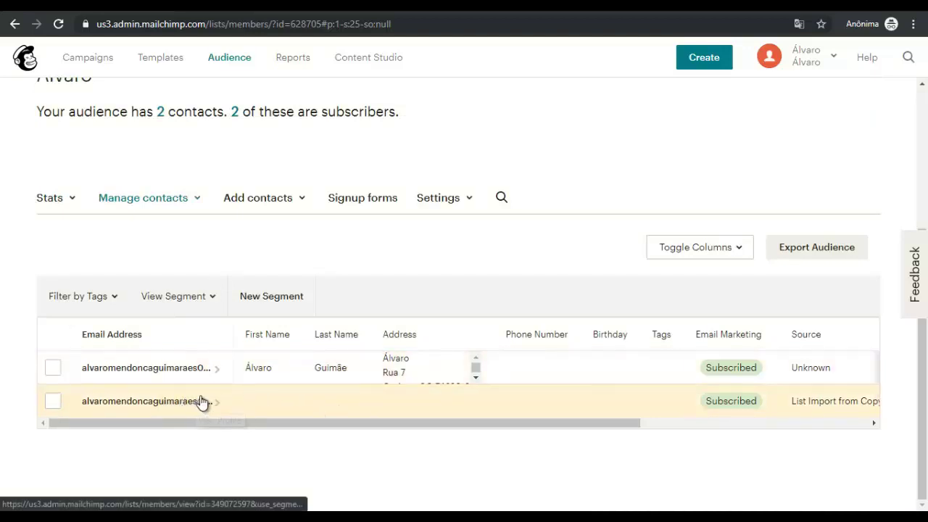
pyautogui.scroll(3, 240, 284)
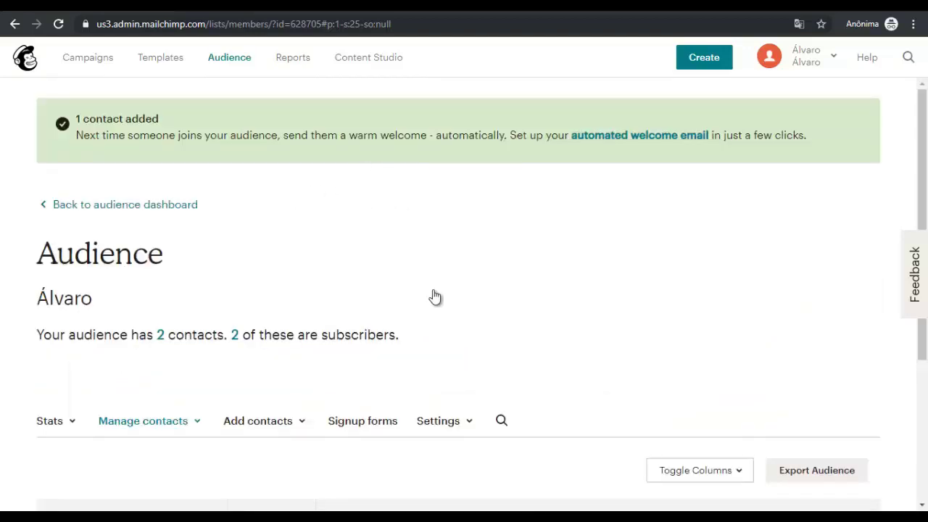
# Start a new email campaign, look over the Automated options, then return to Regular
pyautogui.click(712, 60)
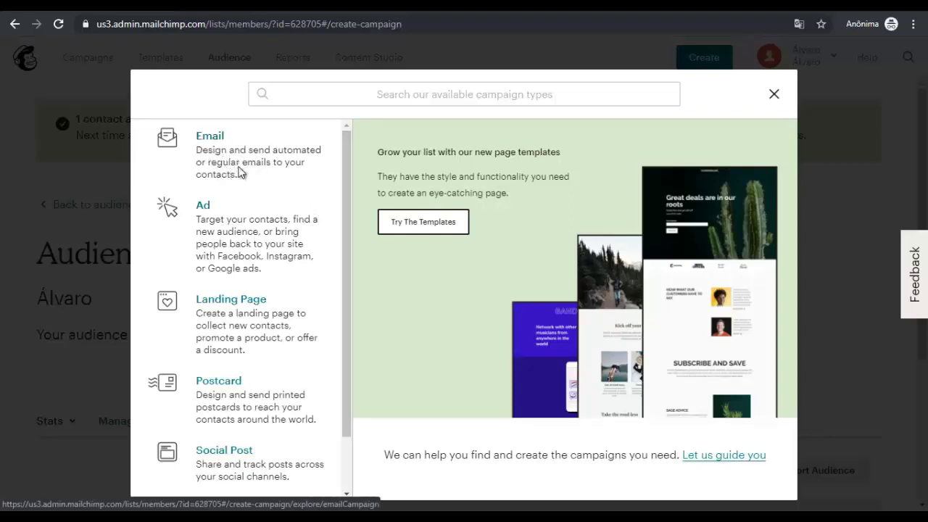
pyautogui.scroll(-1, 274, 377)
pyautogui.scroll(1, 290, 335)
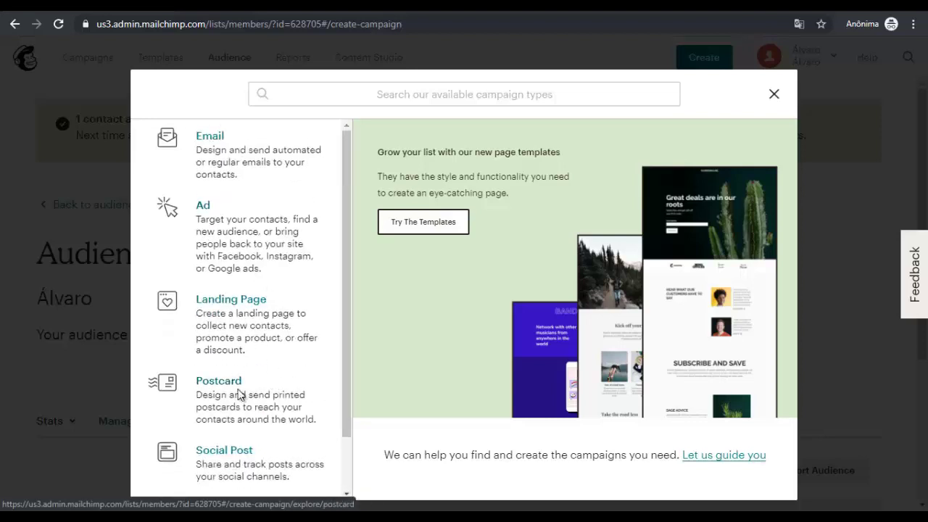
pyautogui.click(227, 149)
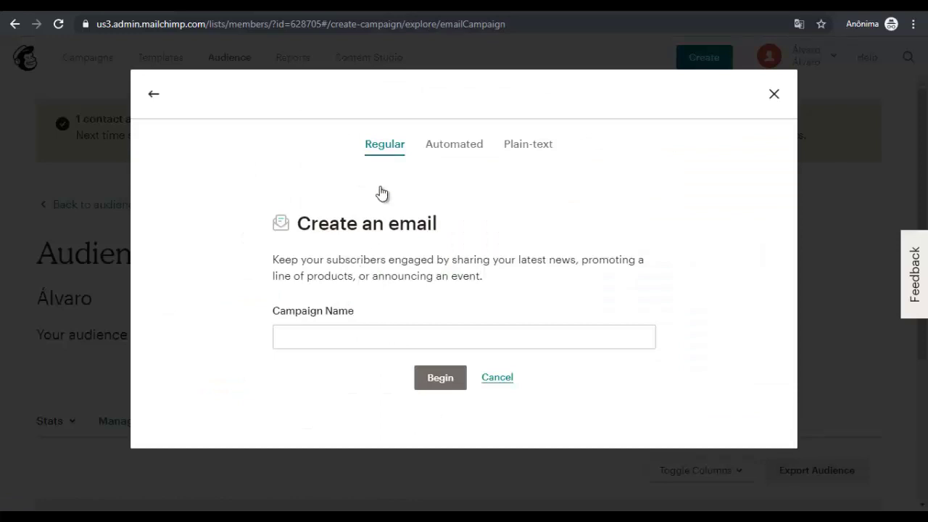
pyautogui.click(461, 148)
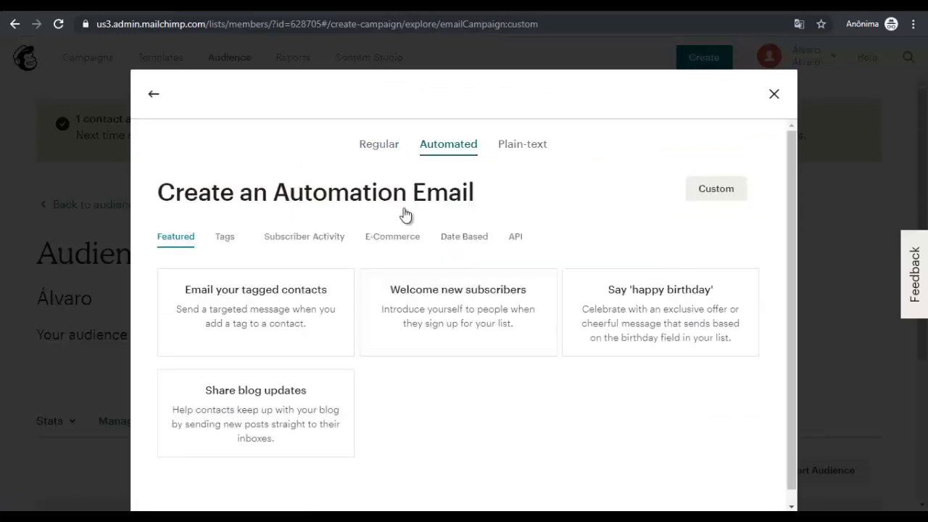
pyautogui.scroll(-1, 406, 213)
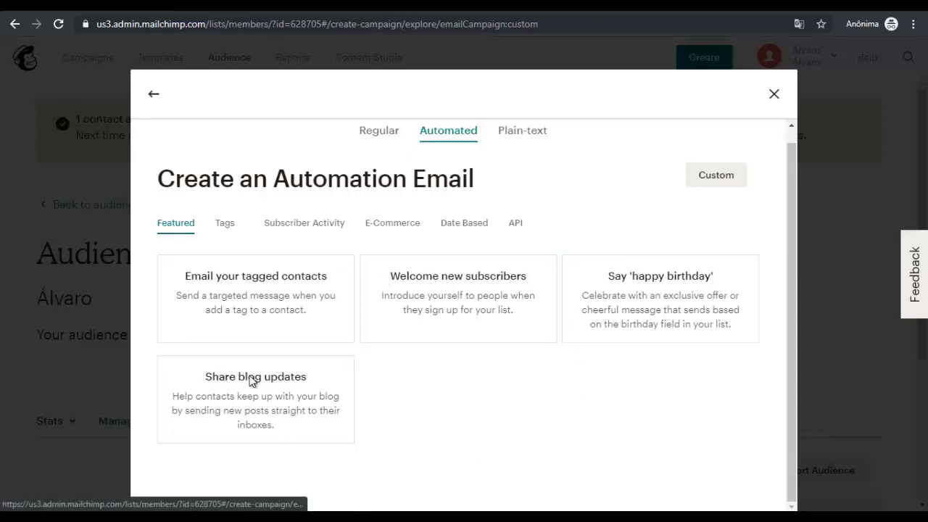
pyautogui.click(379, 130)
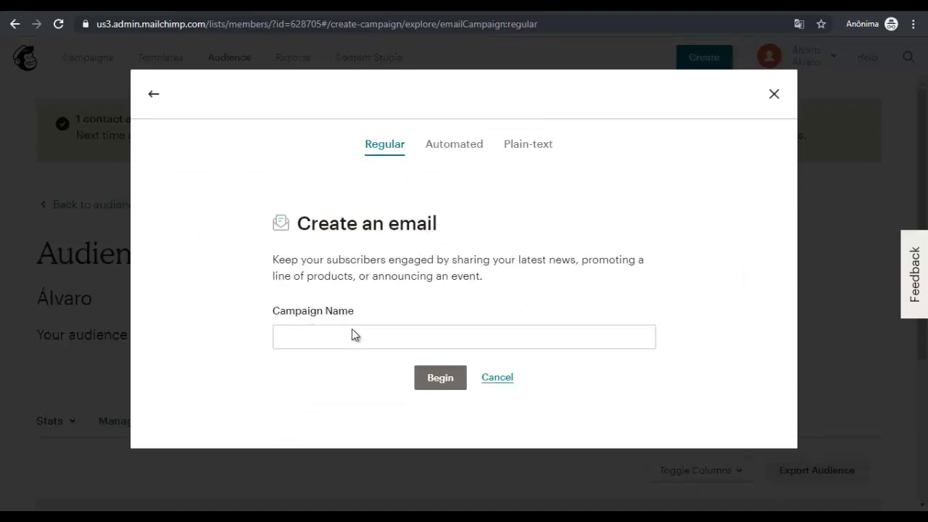
# Create a regular email campaign named 'Vendas Julho'
pyautogui.click(399, 311)
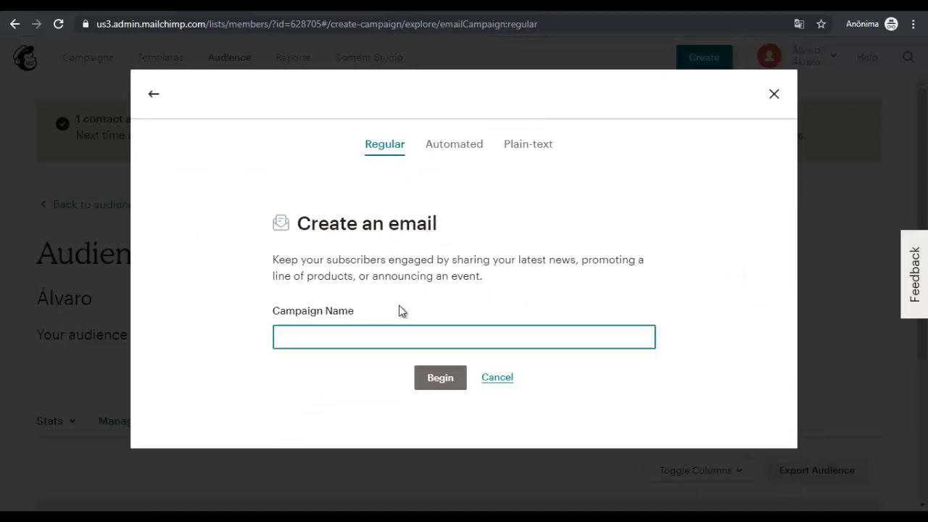
pyautogui.click(399, 310)
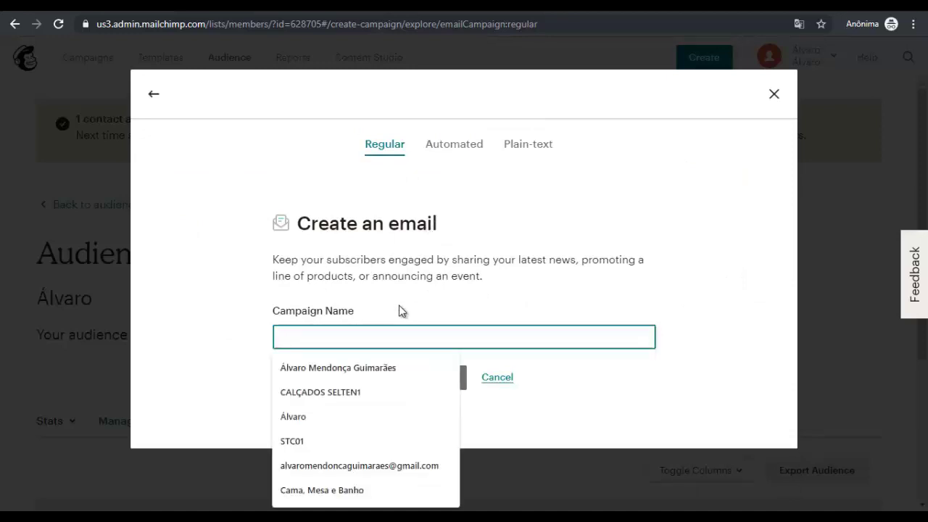
pyautogui.write('Ven')
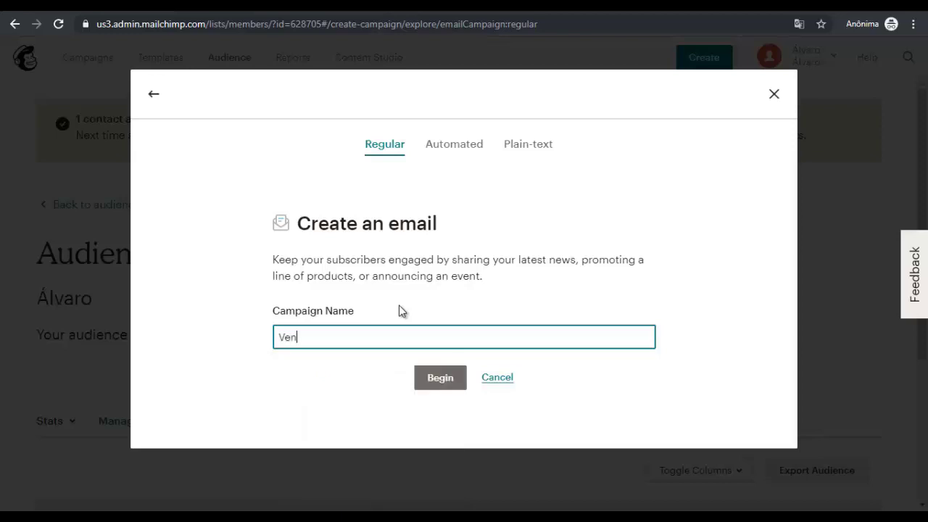
pyautogui.write('das Julho')
pyautogui.click(441, 377)
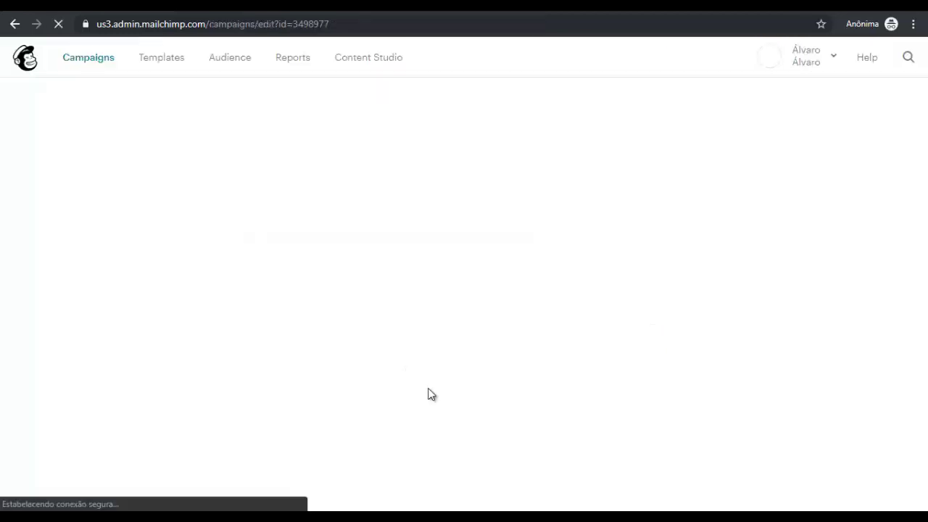
pyautogui.scroll(-2, 390, 324)
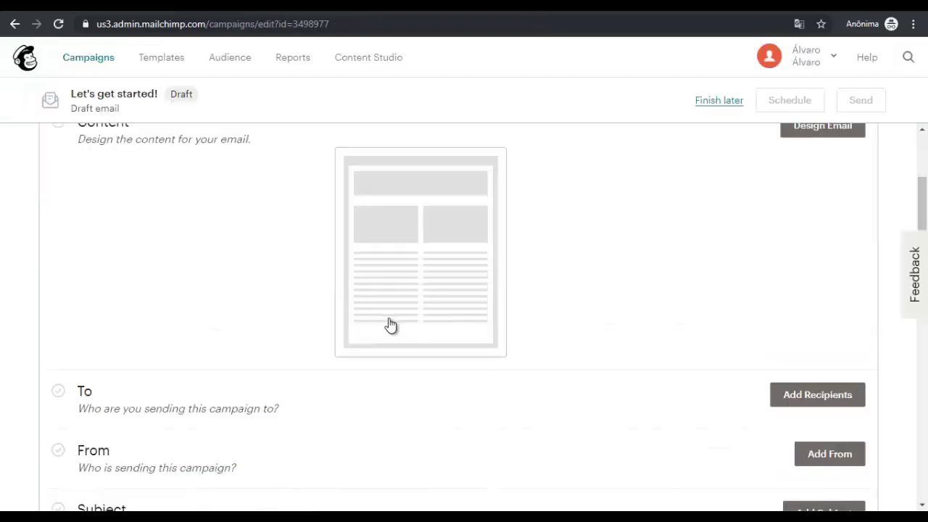
pyautogui.scroll(2, 162, 284)
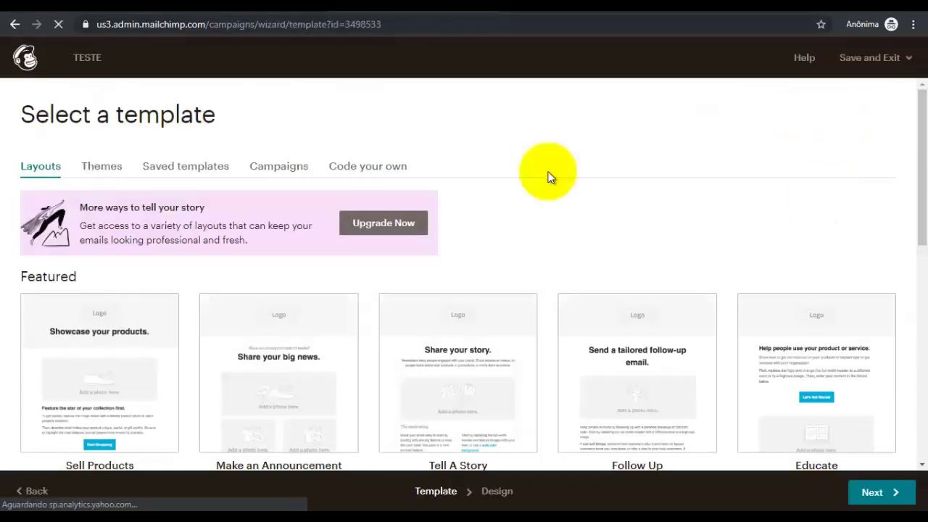
# Browse the Featured templates, highlighting the Sell Products and Make an Announcement names
pyautogui.scroll(-3, 549, 177)
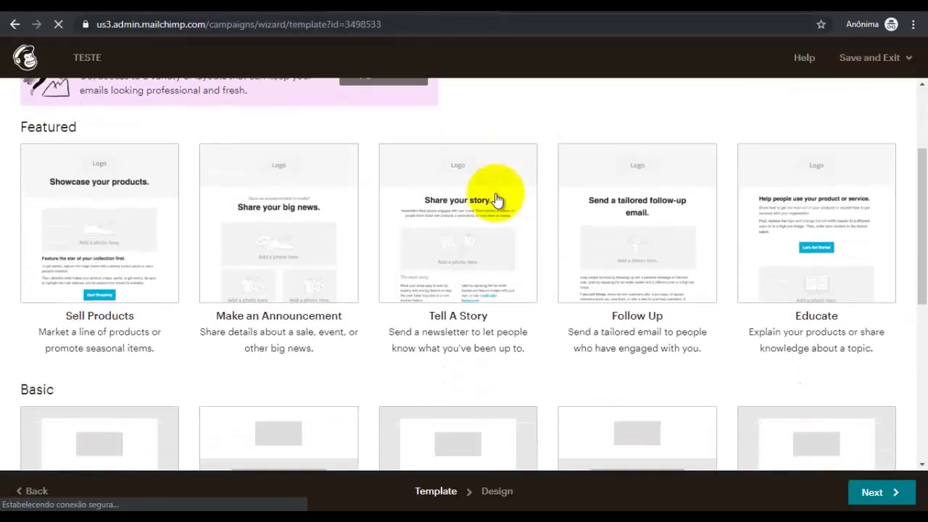
pyautogui.scroll(1, 440, 208)
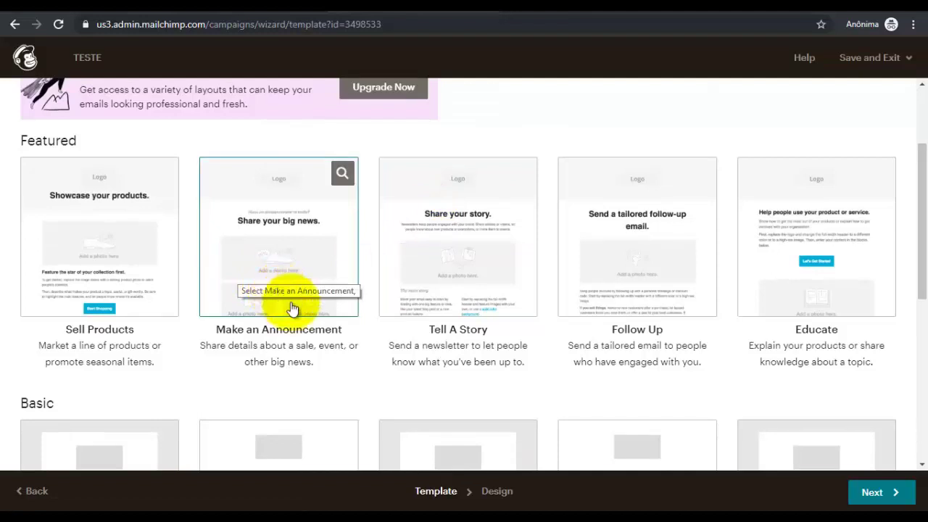
pyautogui.scroll(-1, 376, 299)
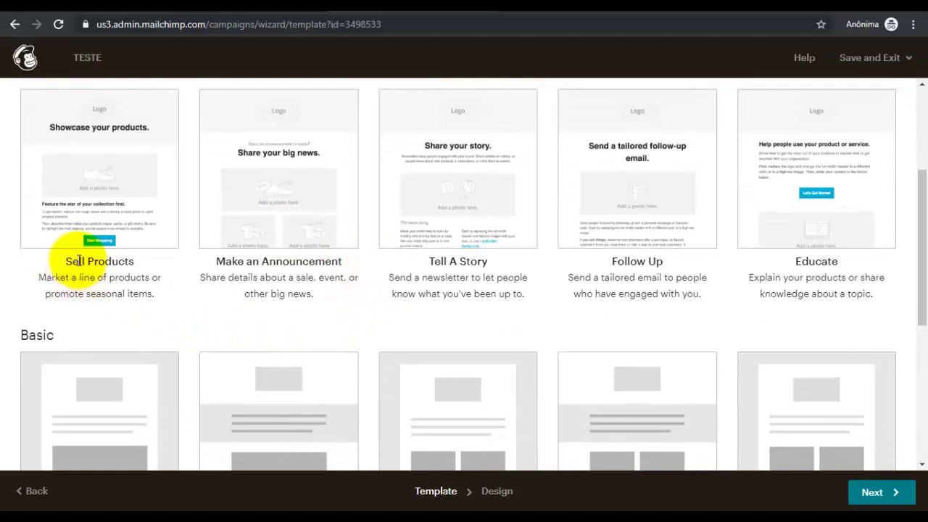
pyautogui.moveTo(64, 261); pyautogui.dragTo(134, 263)
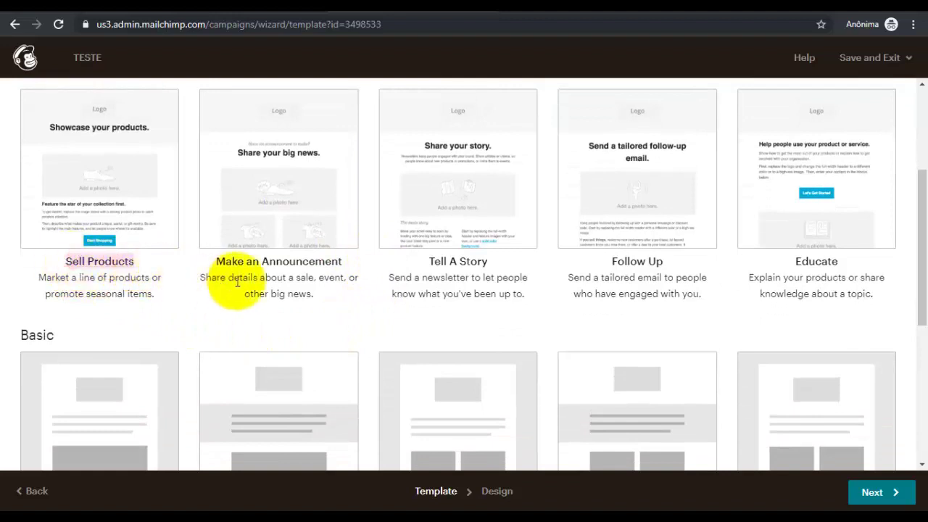
pyautogui.scroll(1, 240, 286)
pyautogui.moveTo(215, 329); pyautogui.dragTo(337, 333)
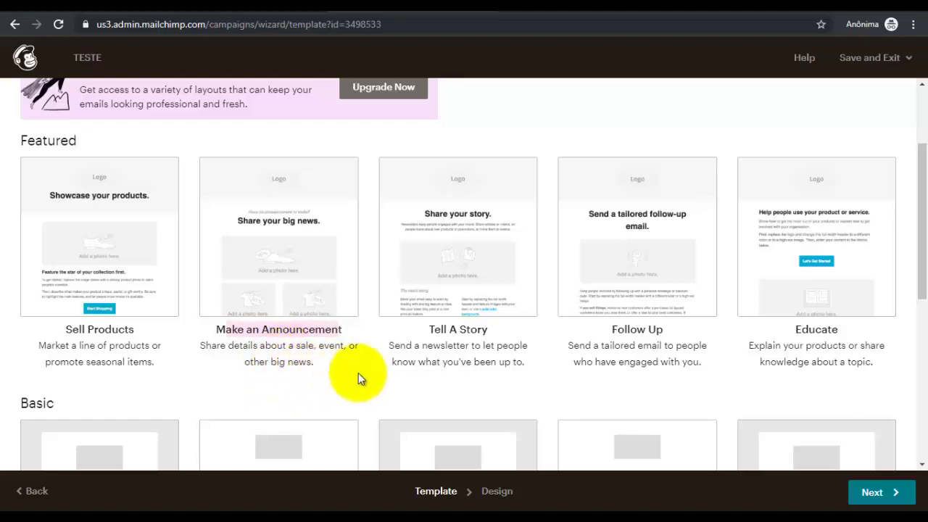
pyautogui.click(440, 329)
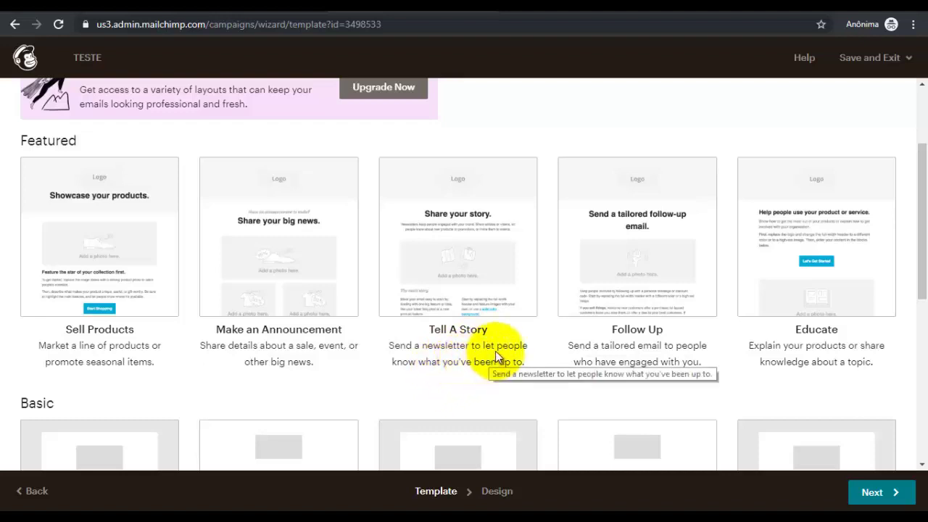
# Browse the Basic templates and apply the Sell Products template to the email
pyautogui.scroll(-1, 563, 351)
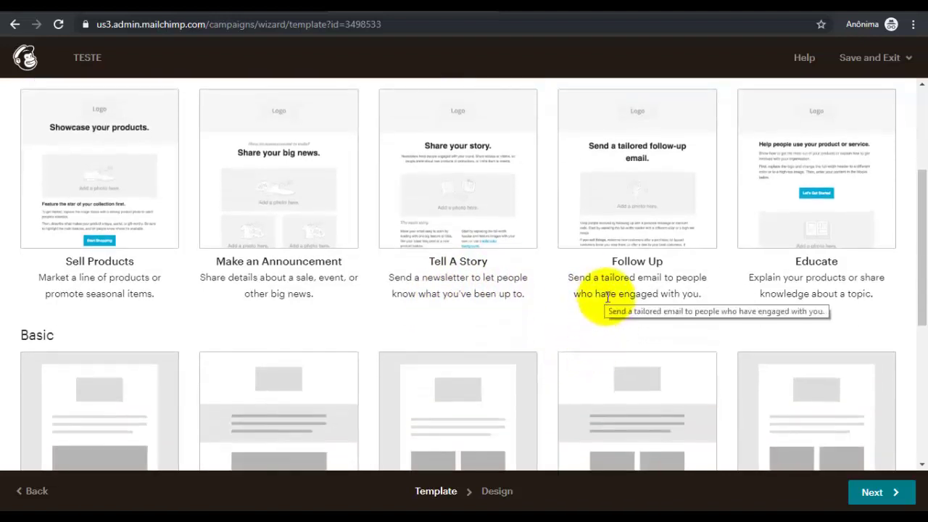
pyautogui.scroll(1, 607, 299)
pyautogui.moveTo(603, 304)
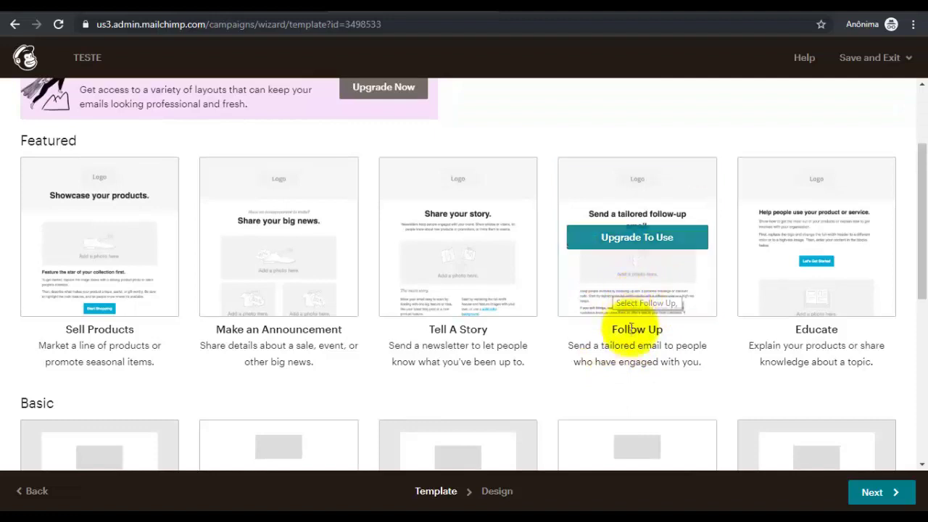
pyautogui.scroll(-2, 617, 277)
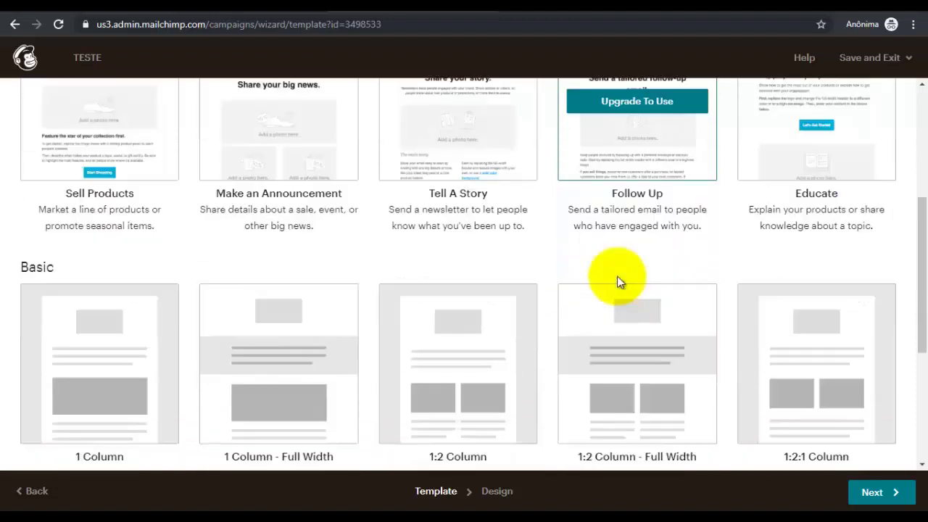
pyautogui.scroll(1, 616, 281)
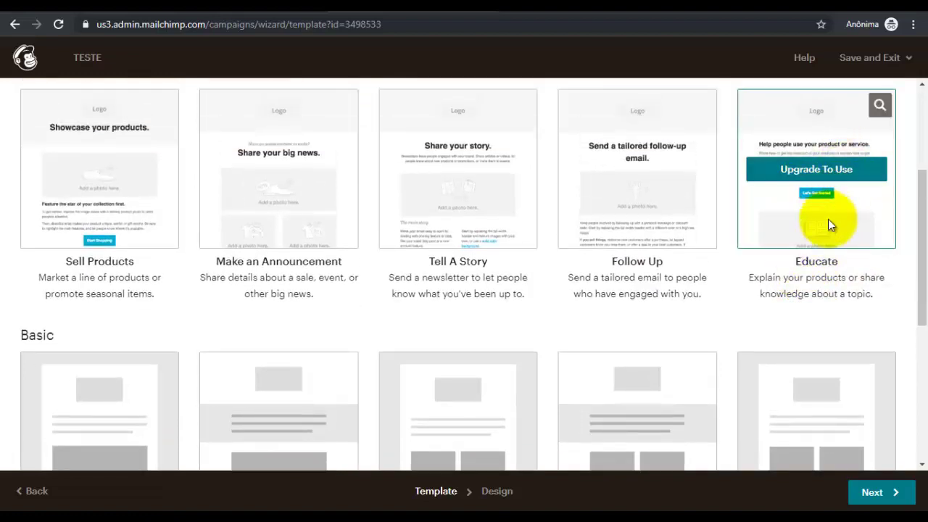
pyautogui.scroll(-4, 827, 221)
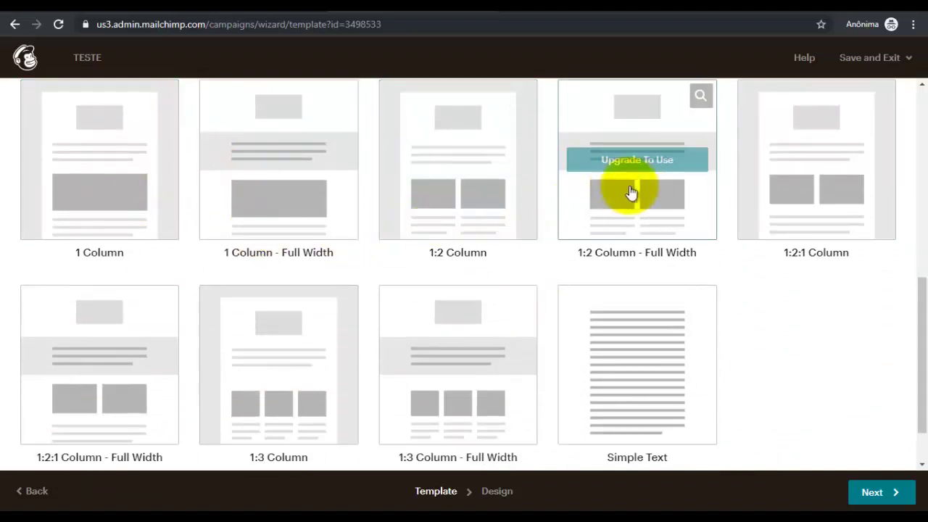
pyautogui.scroll(2, 743, 218)
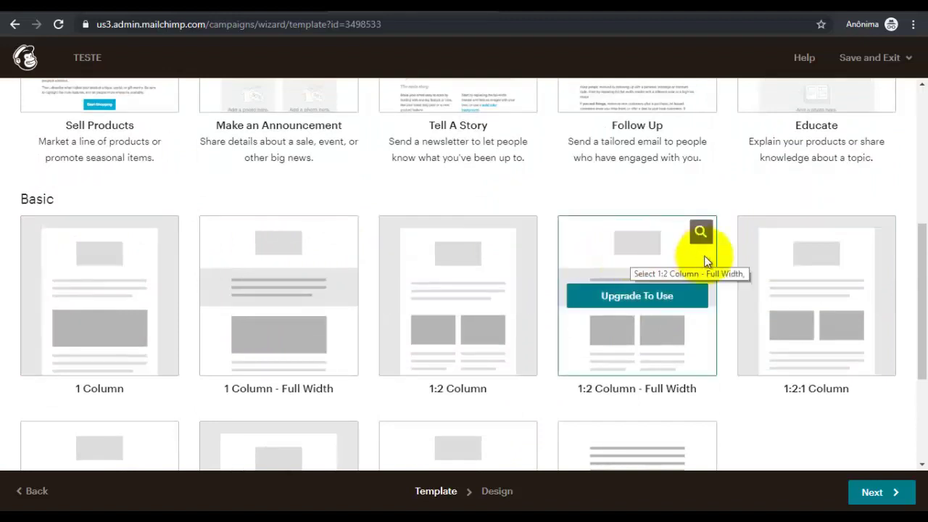
pyautogui.scroll(-1, 694, 288)
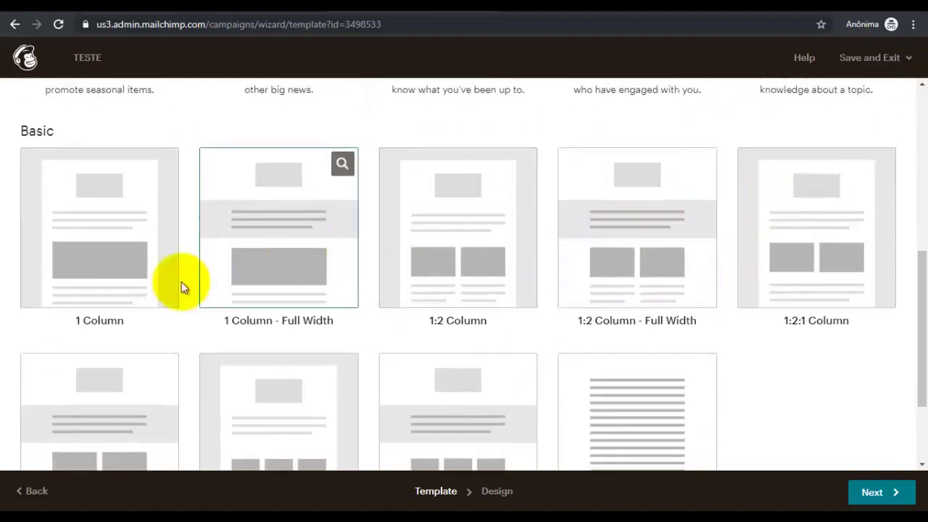
pyautogui.scroll(-1, 334, 312)
pyautogui.scroll(-1, 368, 313)
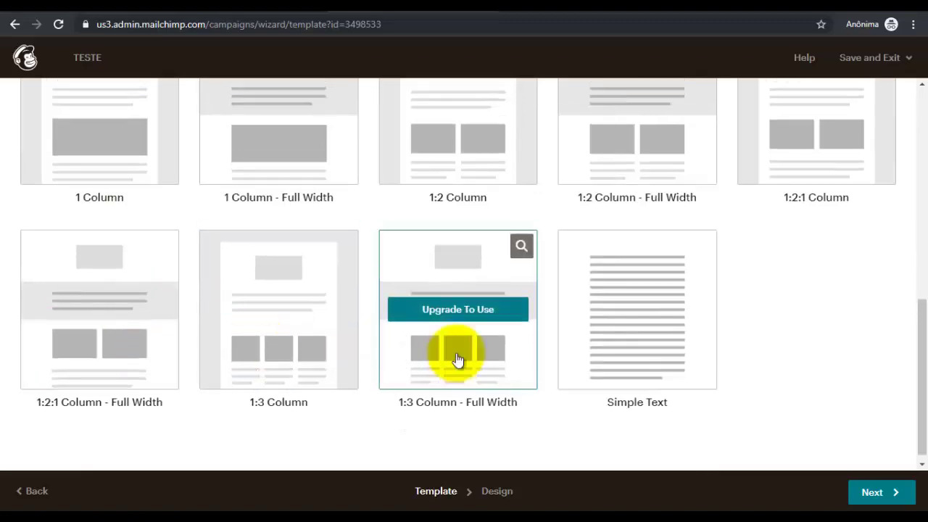
pyautogui.scroll(8, 439, 337)
pyautogui.scroll(-2, 408, 360)
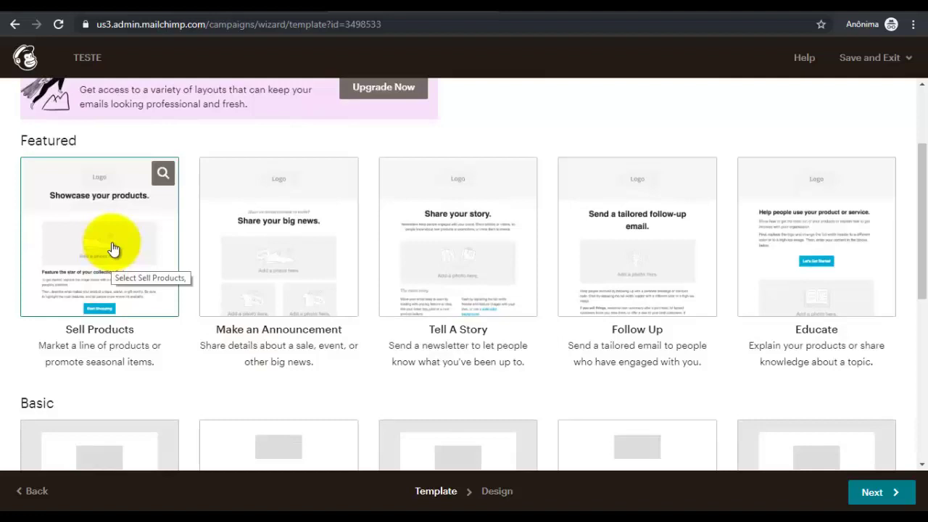
pyautogui.click(85, 240)
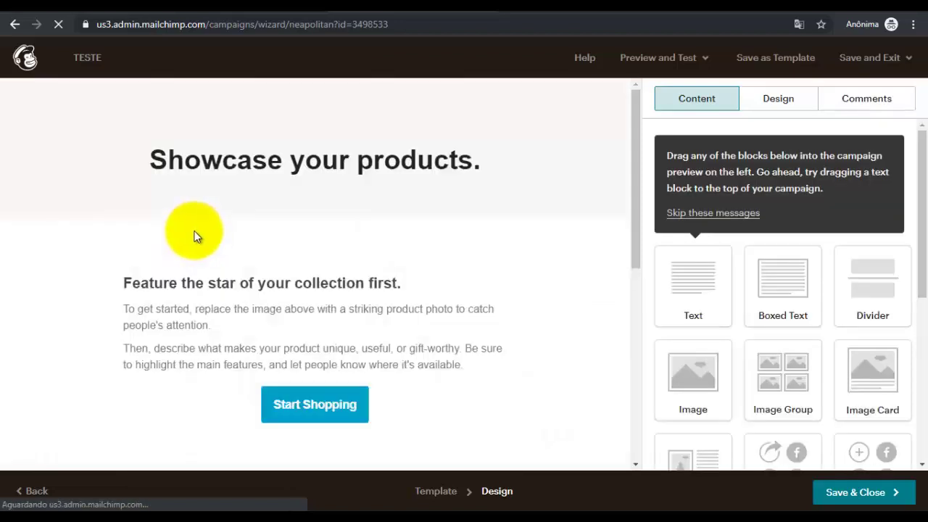
# Scroll the loaded Sell Products layout to view its 'Showcase your products.' headline
pyautogui.scroll(-2, 584, 268)
pyautogui.scroll(2, 582, 259)
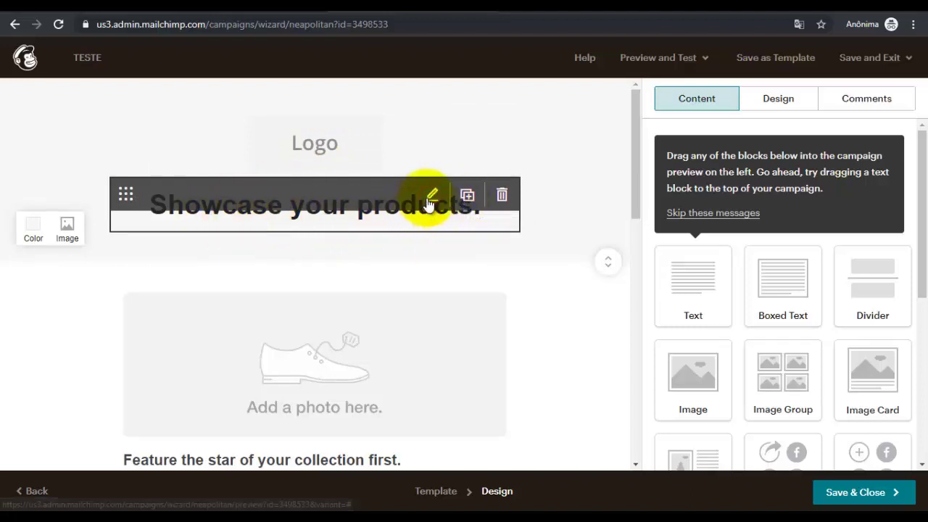
# Replace the headline text with 'Demonstração de Lançamentos'
pyautogui.click(432, 197)
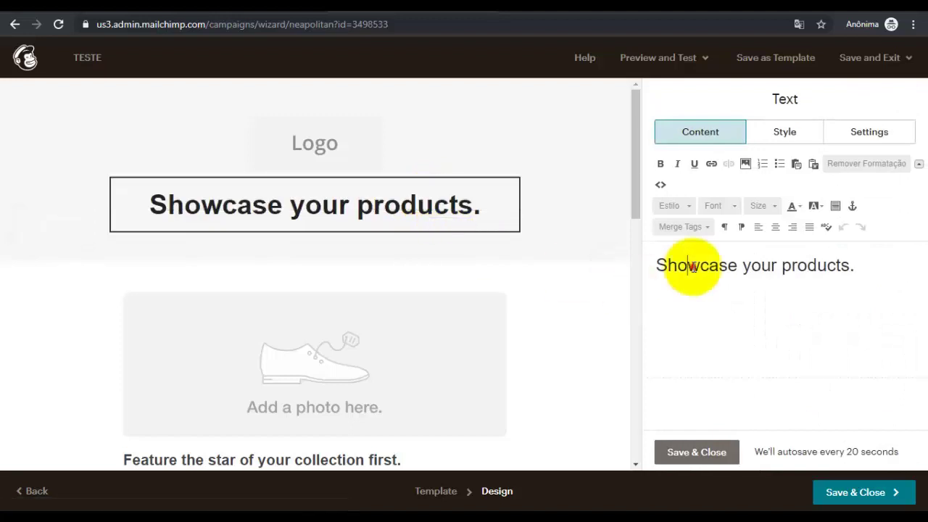
pyautogui.moveTo(655, 264); pyautogui.dragTo(862, 264)
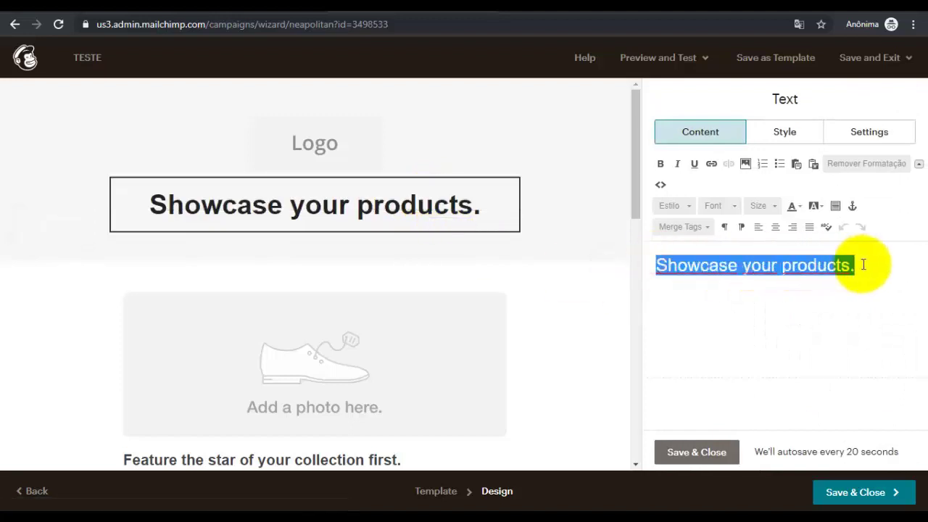
pyautogui.write('Demons')
pyautogui.press('BackSpace')
pyautogui.write('monstral')
pyautogui.write('ça')
pyautogui.press('BackSpace')
pyautogui.press('BackSpace')
pyautogui.press('BackSpace')
pyautogui.write('ção pro')
pyautogui.press('BackSpace')
pyautogui.press('BackSpace')
pyautogui.press('BackSpace')
pyautogui.write('lan')
pyautogui.press('BackSpace')
pyautogui.press('BackSpace')
pyautogui.write('d')
pyautogui.press('BackSpace')
pyautogui.press('BackSpace')
pyautogui.write('de Lançamentos')
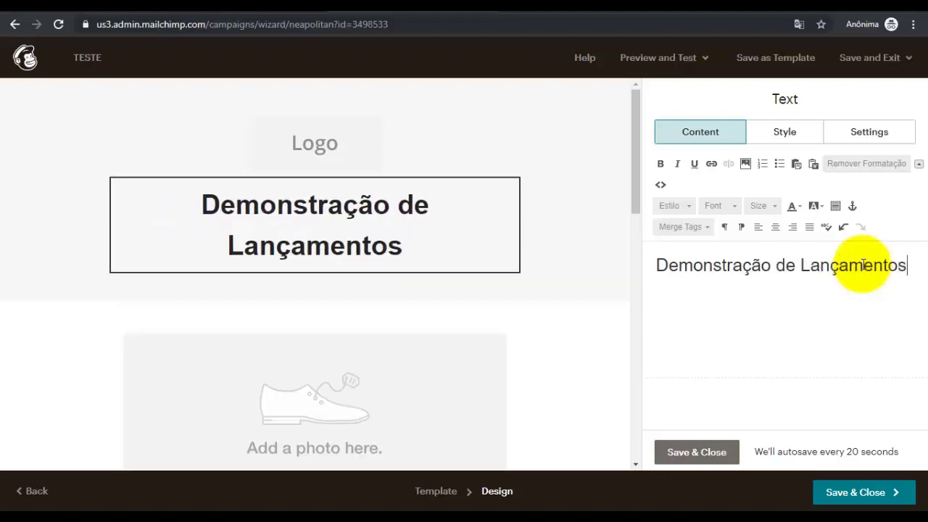
# Set the heading font size to 20 and save the text block
pyautogui.tripleClick(830, 266)
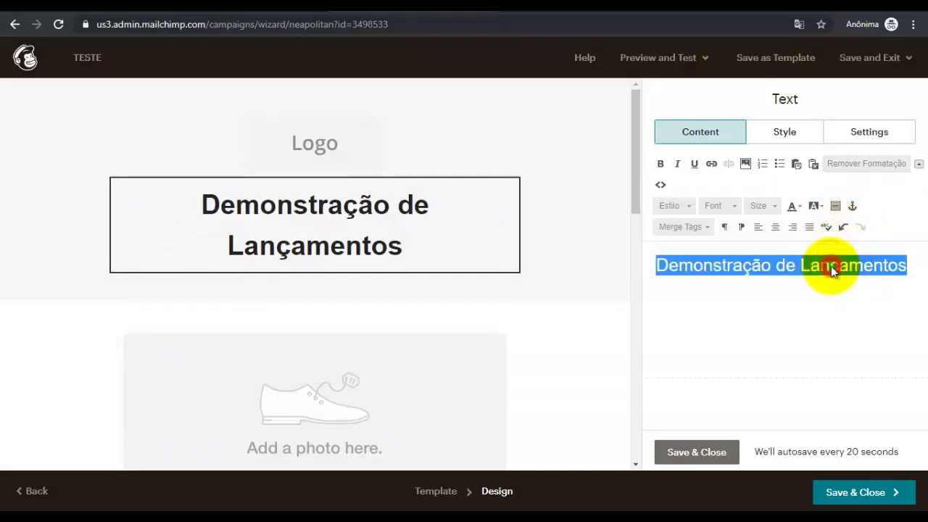
pyautogui.click(770, 212)
pyautogui.click(763, 282)
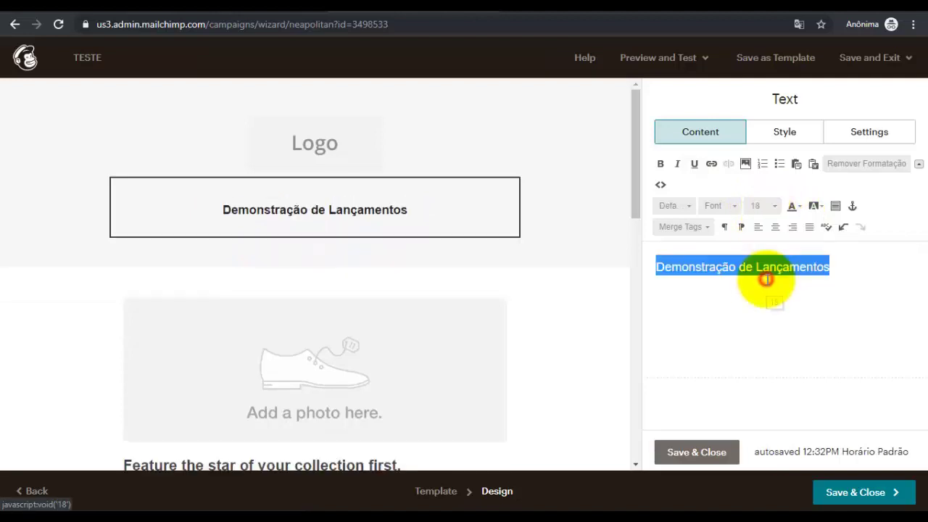
pyautogui.click(764, 211)
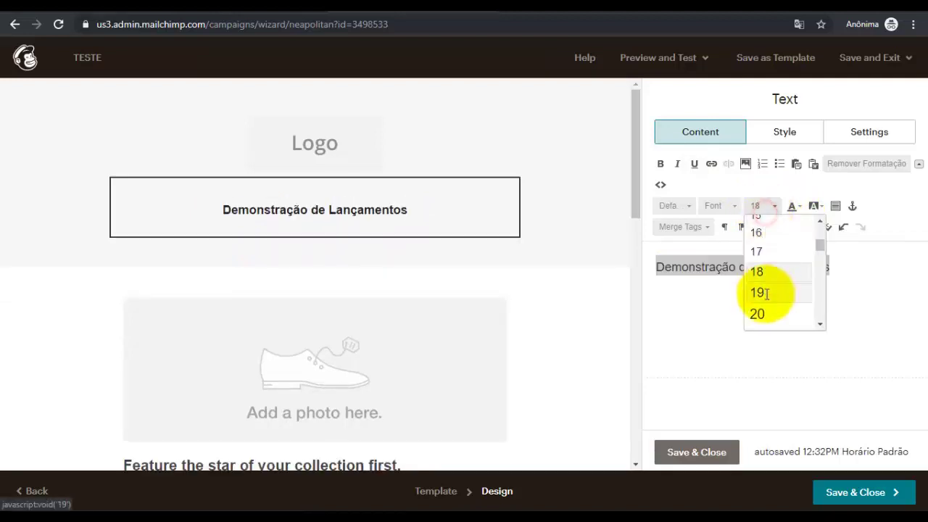
pyautogui.click(759, 314)
pyautogui.click(784, 347)
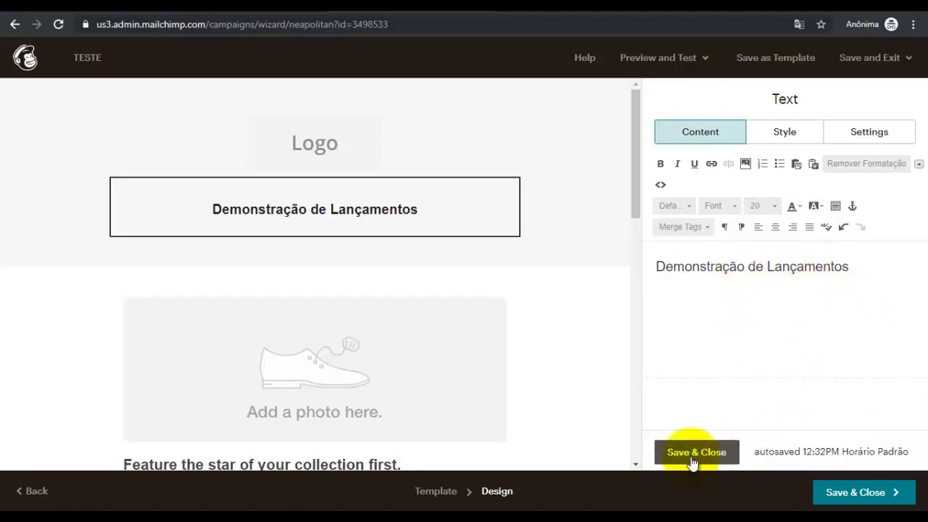
pyautogui.click(715, 452)
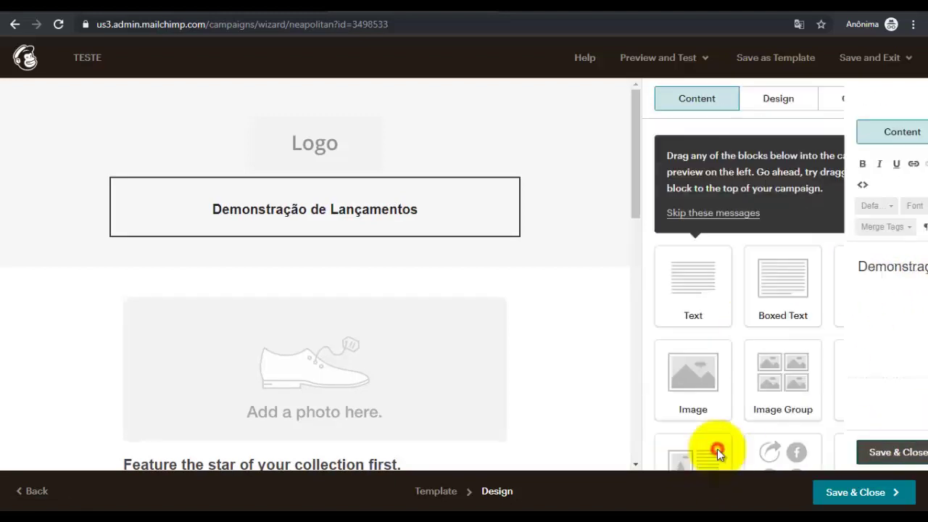
pyautogui.scroll(-2, 359, 272)
# Replace the placeholder shoe photo with the uploaded image model-2303361.jpg
pyautogui.click(341, 218)
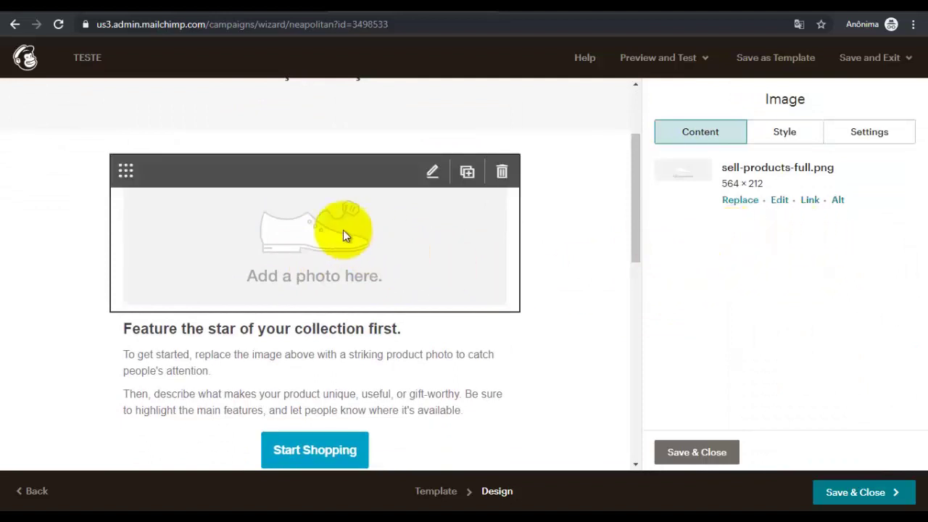
pyautogui.click(740, 200)
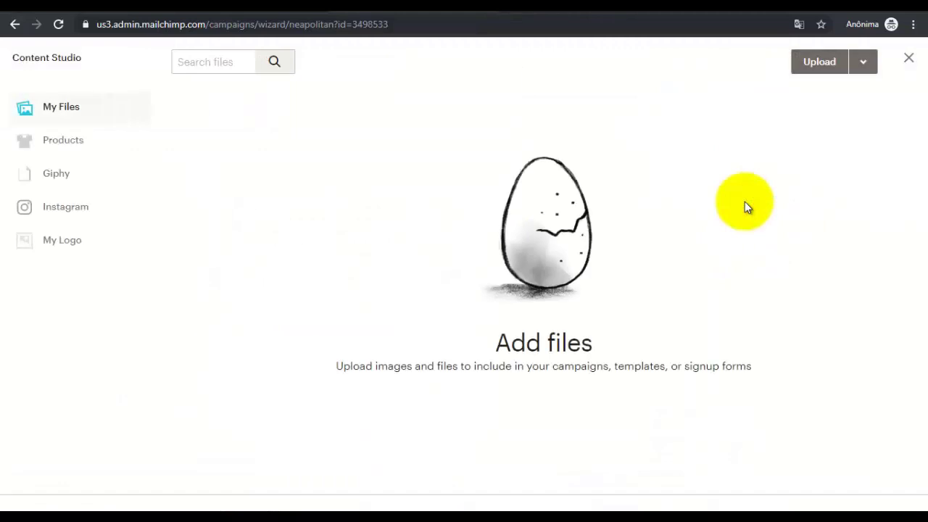
pyautogui.click(817, 64)
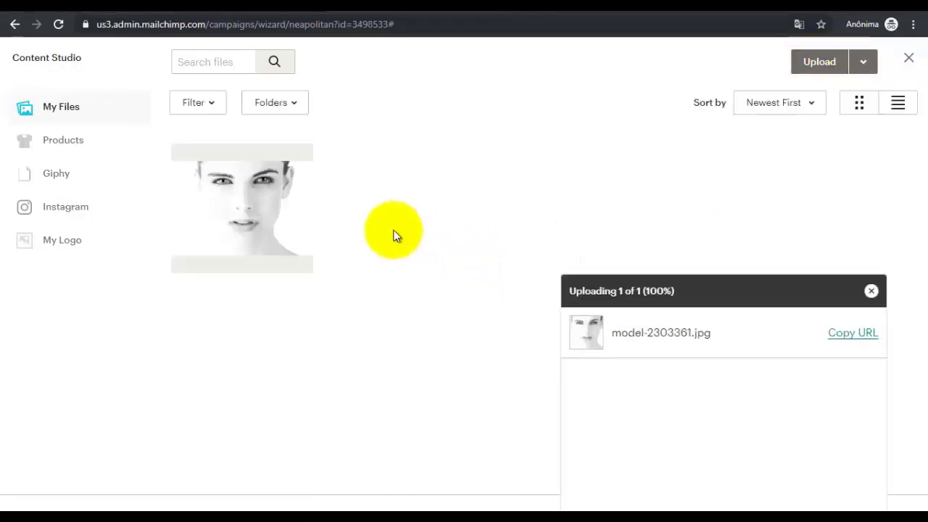
pyautogui.click(283, 219)
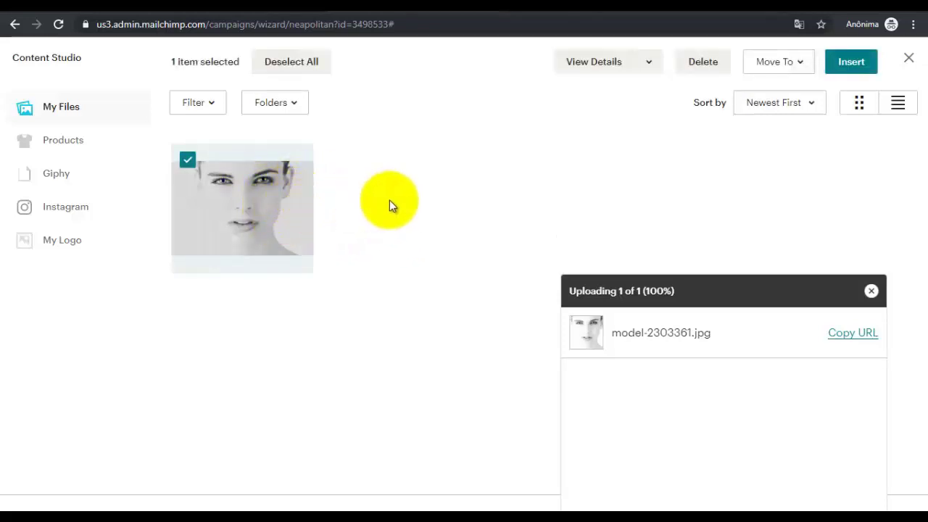
pyautogui.click(852, 64)
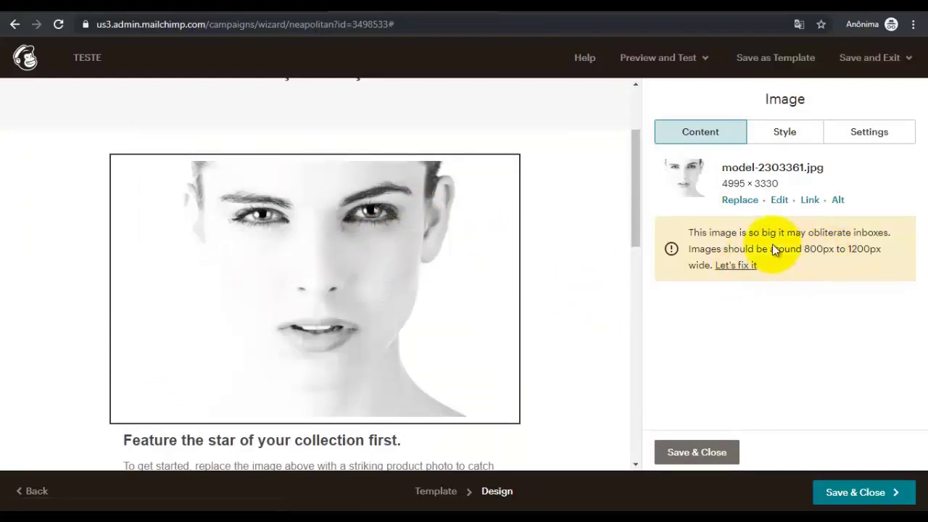
pyautogui.click(736, 266)
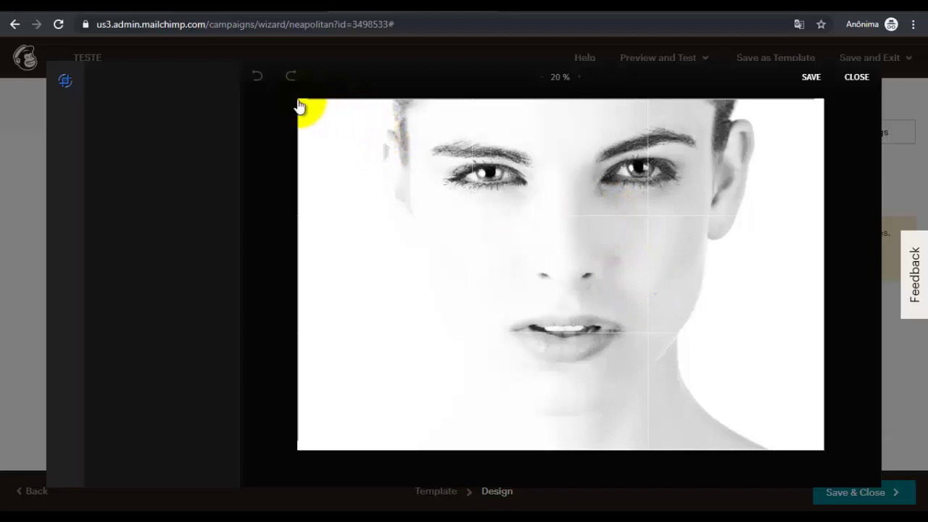
# Crop the model photo to 1200 × 800 around the eyes and nose and save it
pyautogui.moveTo(302, 105); pyautogui.dragTo(537, 321)
pyautogui.moveTo(666, 338); pyautogui.dragTo(584, 263)
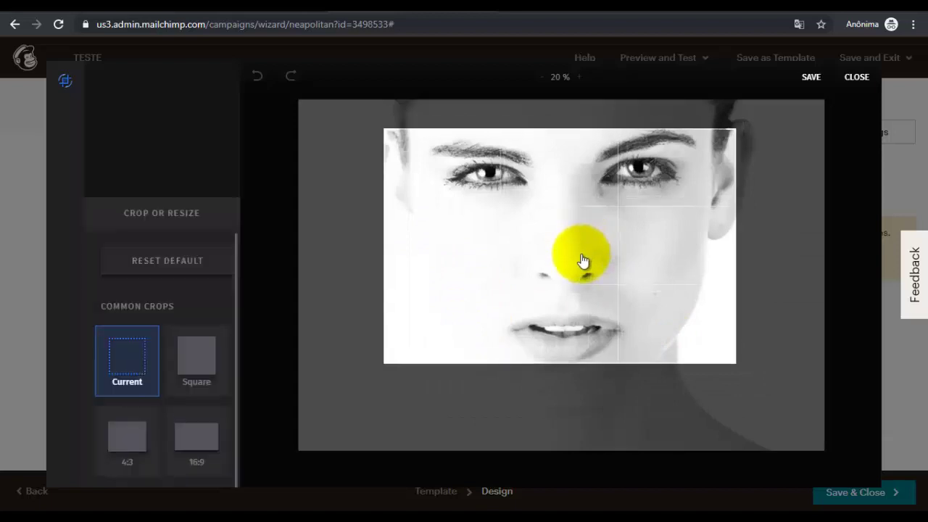
pyautogui.click(814, 76)
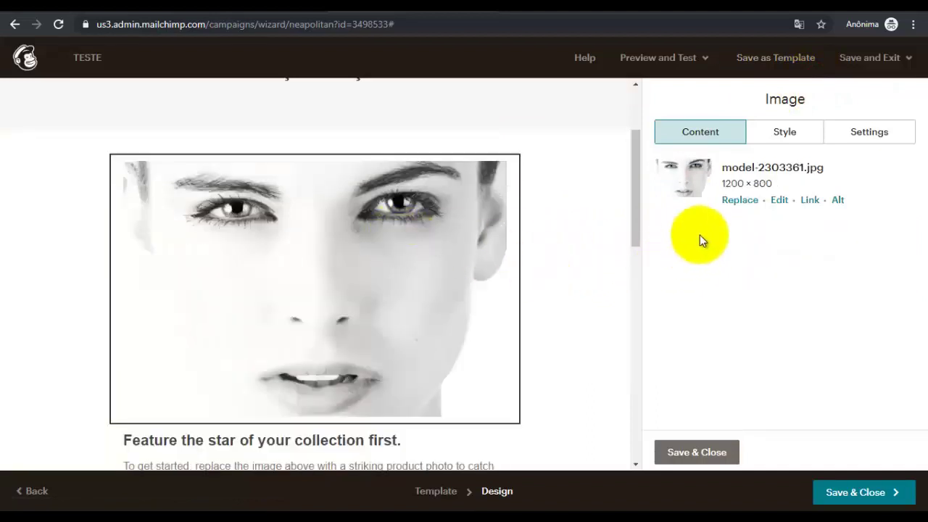
pyautogui.click(692, 453)
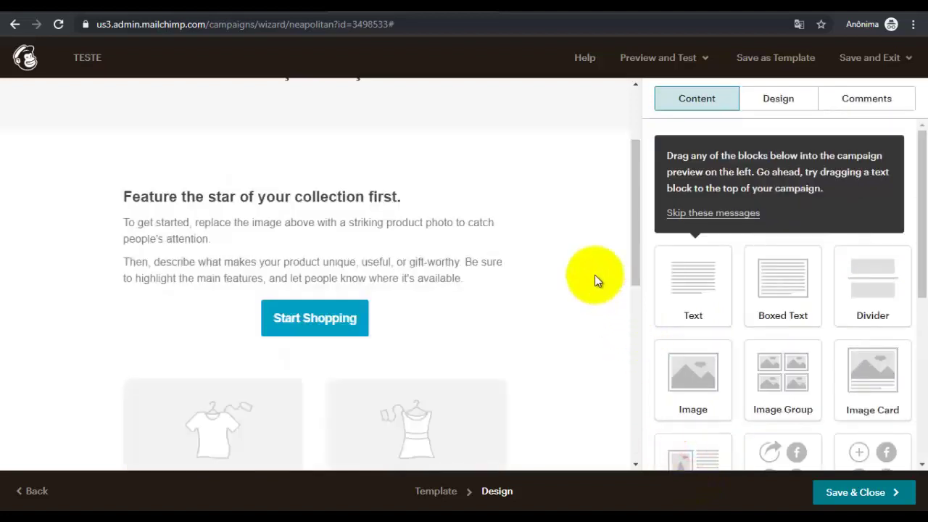
pyautogui.scroll(-3, 595, 275)
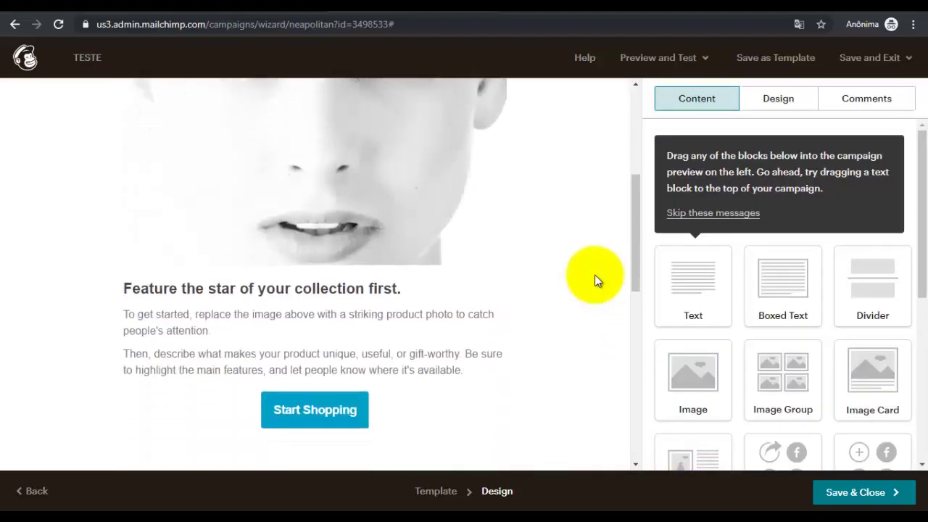
pyautogui.scroll(-1, 333, 250)
pyautogui.click(331, 233)
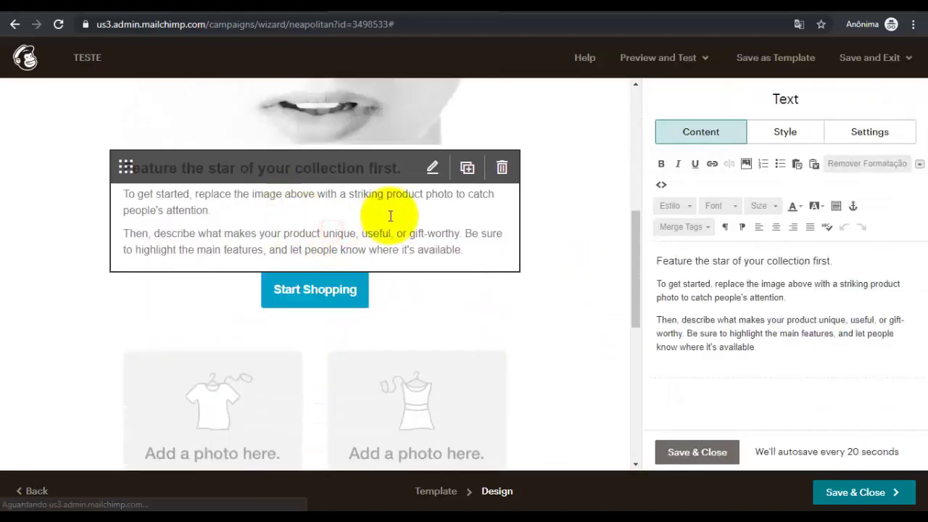
pyautogui.moveTo(765, 352); pyautogui.dragTo(660, 262)
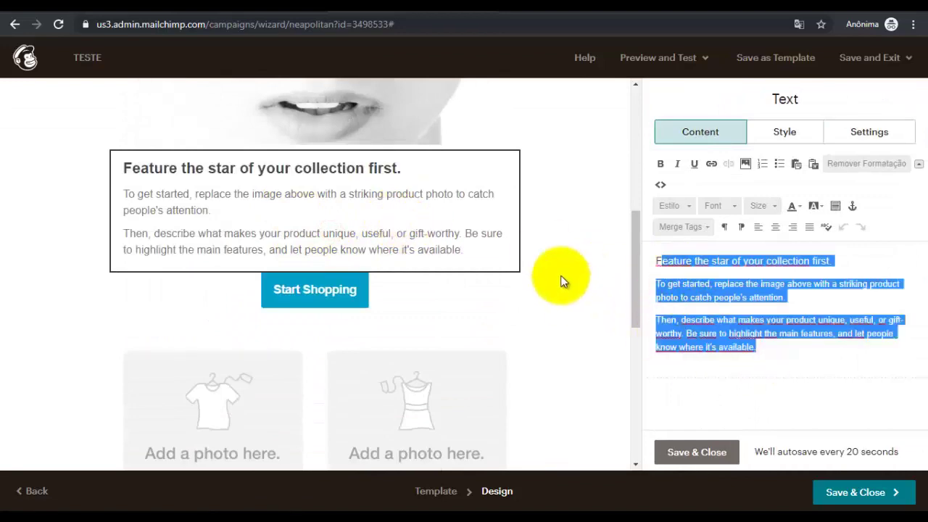
pyautogui.scroll(-2, 435, 203)
pyautogui.click(317, 155)
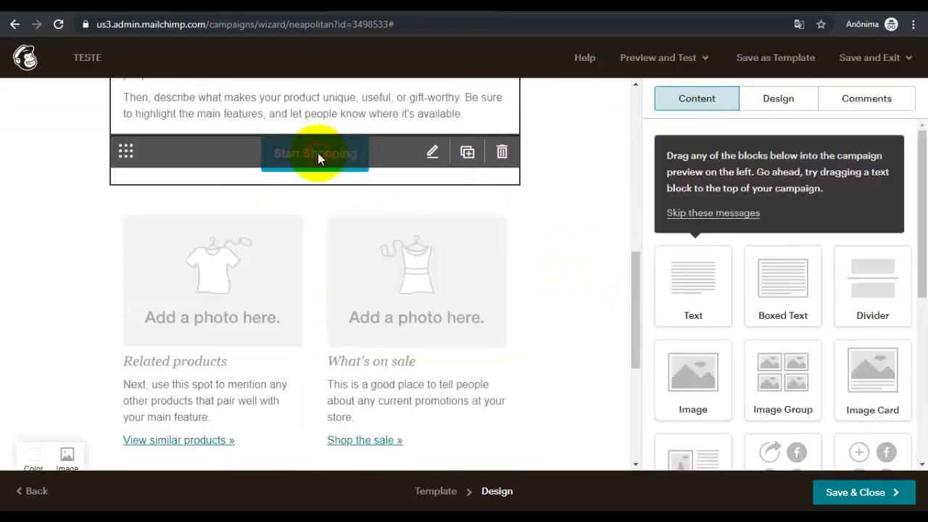
pyautogui.scroll(2, 632, 290)
pyautogui.scroll(-1, 471, 315)
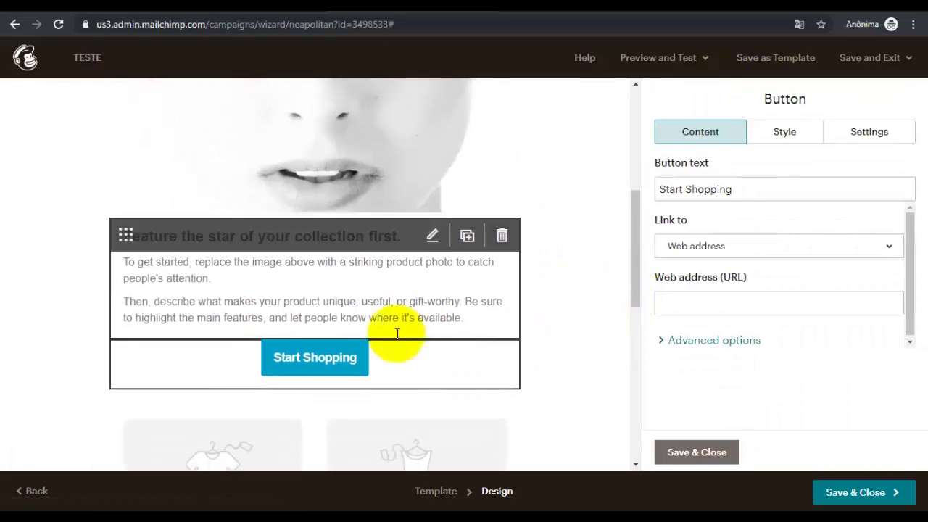
pyautogui.click(734, 305)
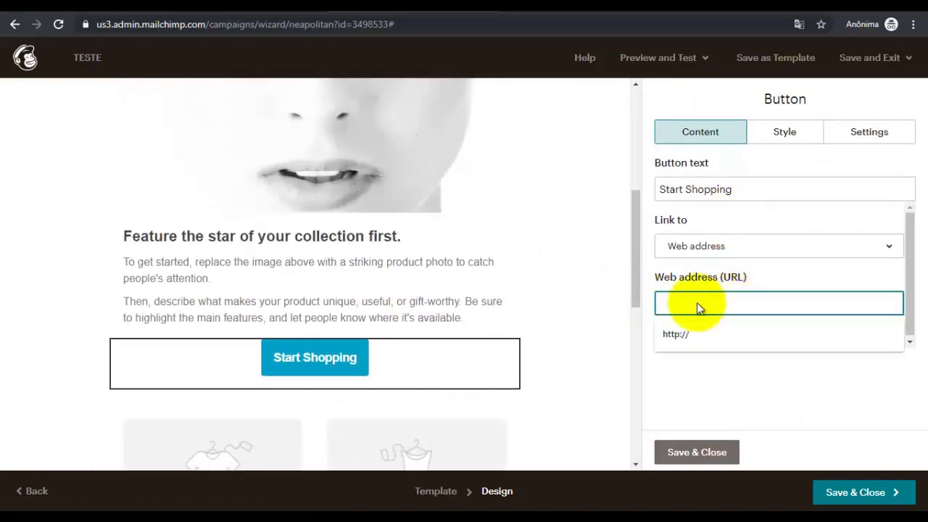
pyautogui.click(707, 459)
pyautogui.scroll(-6, 615, 346)
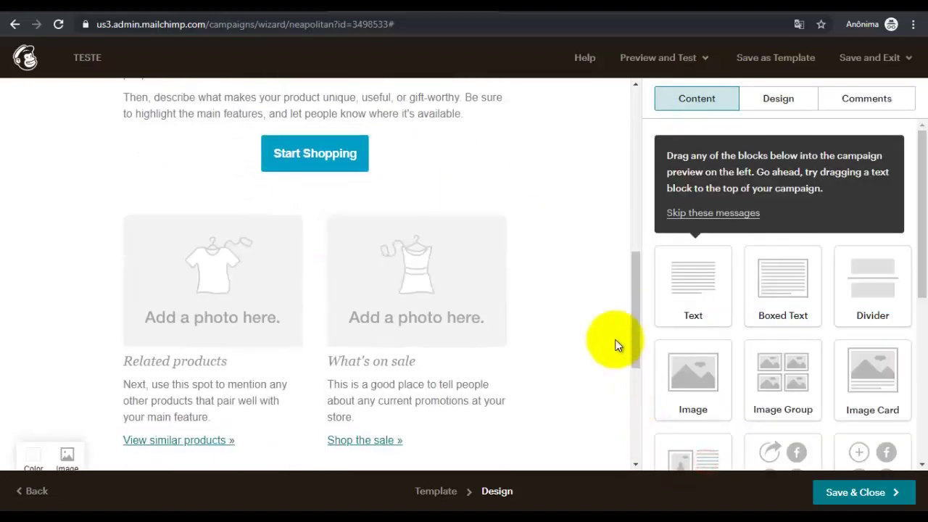
pyautogui.scroll(12, 587, 309)
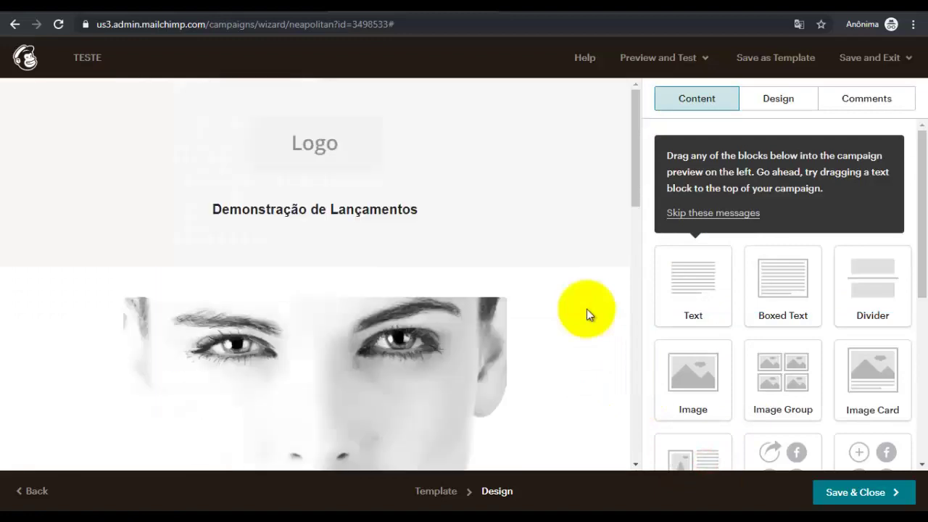
# Review the email preview with the cropped model photo and save the design
pyautogui.scroll(-10, 587, 309)
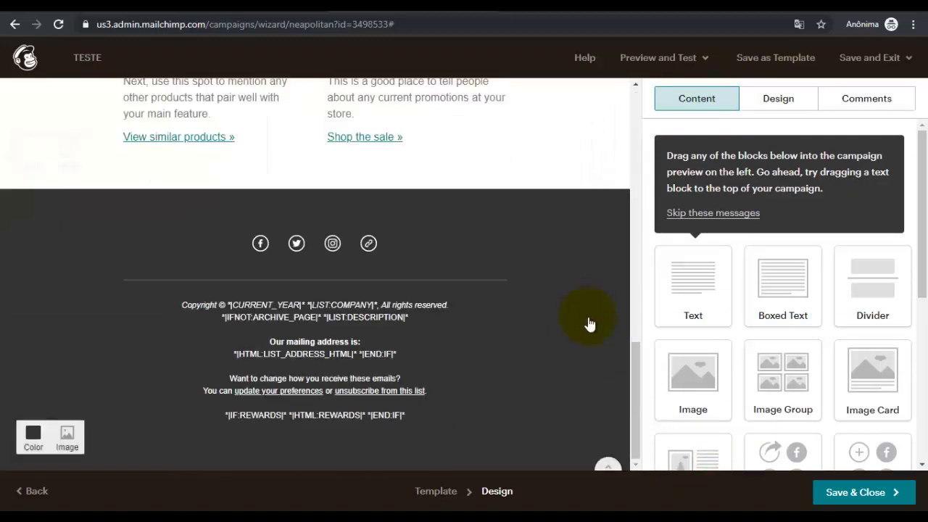
pyautogui.scroll(10, 550, 296)
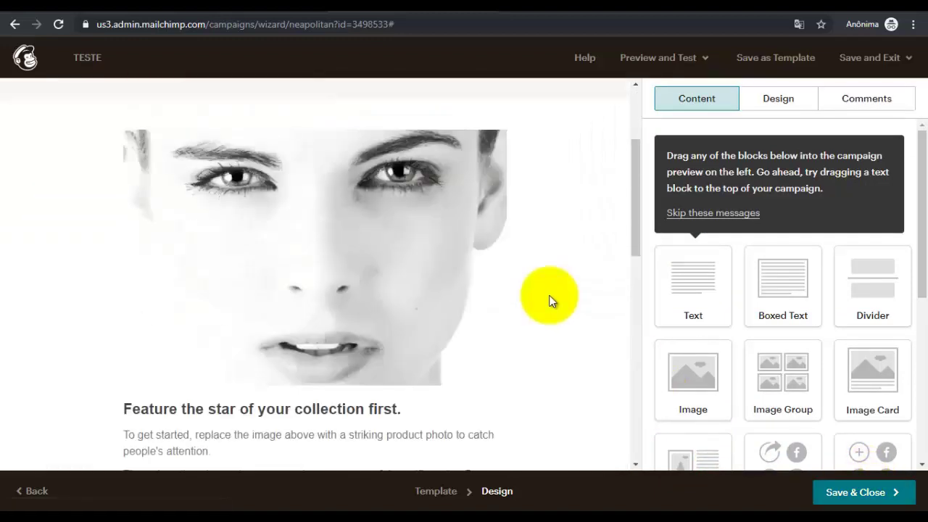
pyautogui.scroll(-4, 549, 298)
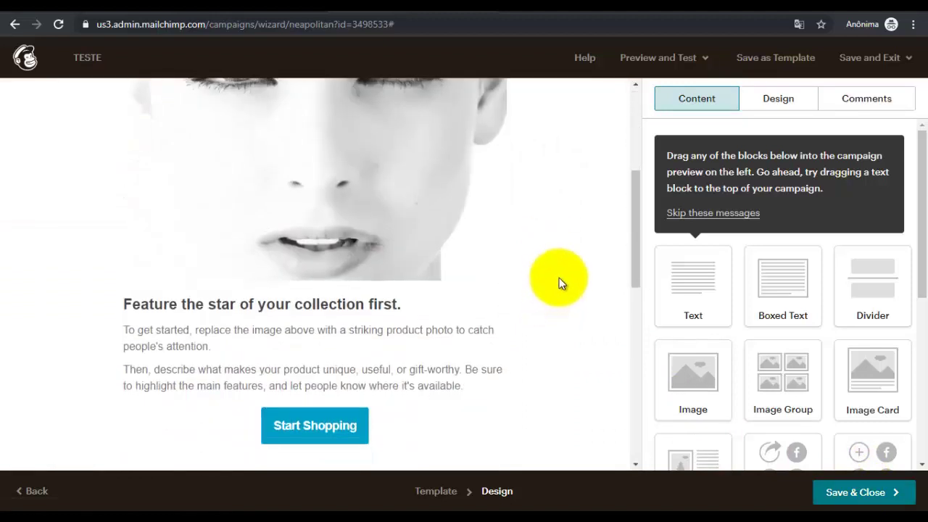
pyautogui.scroll(1, 558, 283)
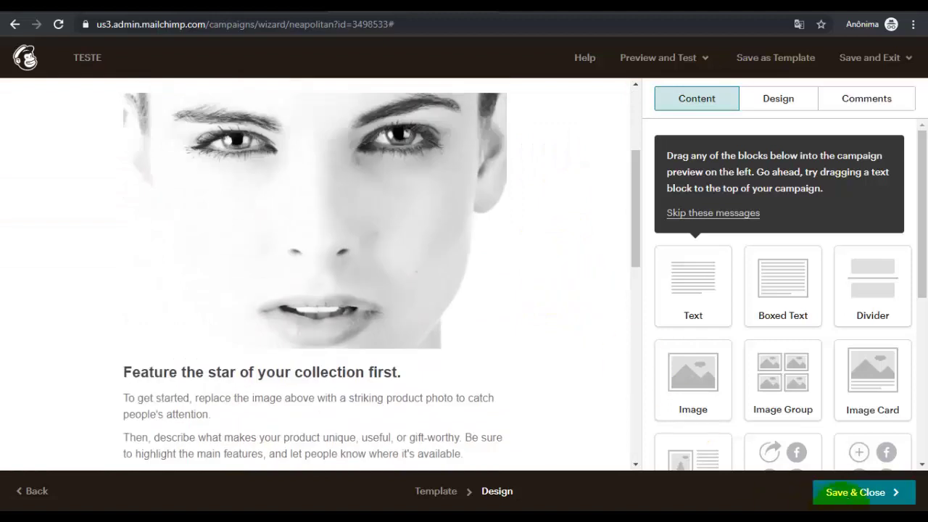
pyautogui.click(858, 492)
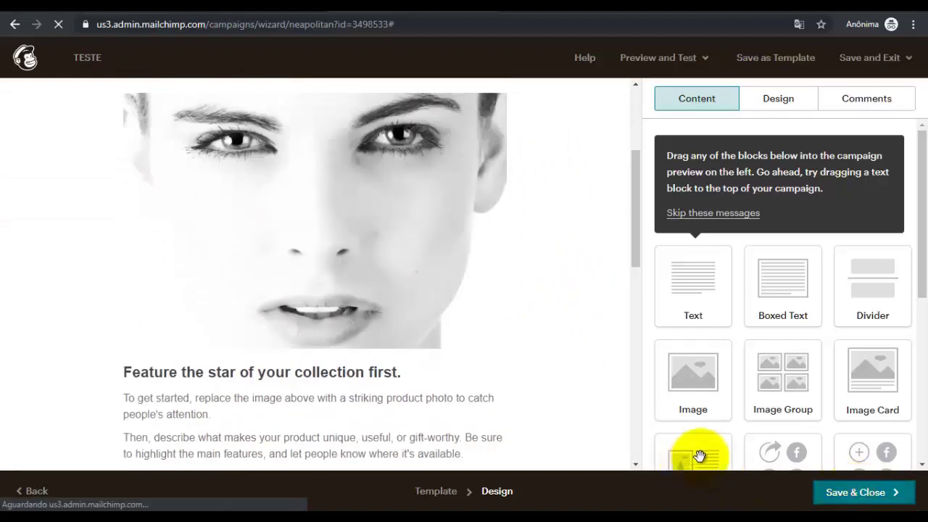
# Scroll the campaign draft checklist to reach the To recipients section
pyautogui.scroll(-2, 555, 335)
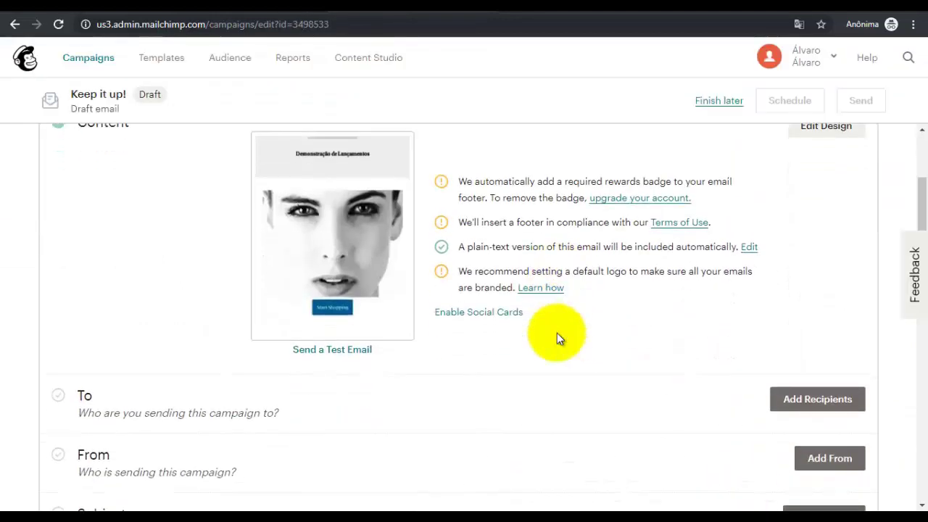
pyautogui.scroll(-2, 557, 333)
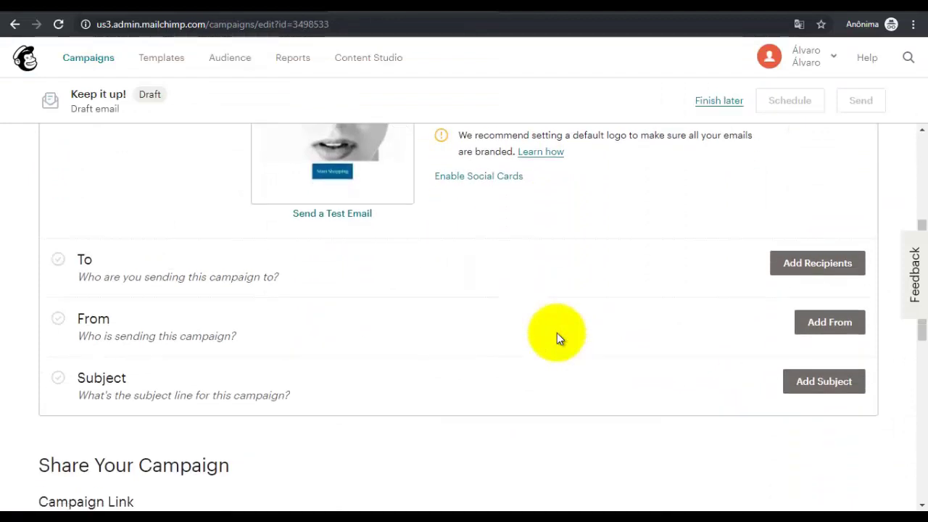
pyautogui.scroll(4, 556, 333)
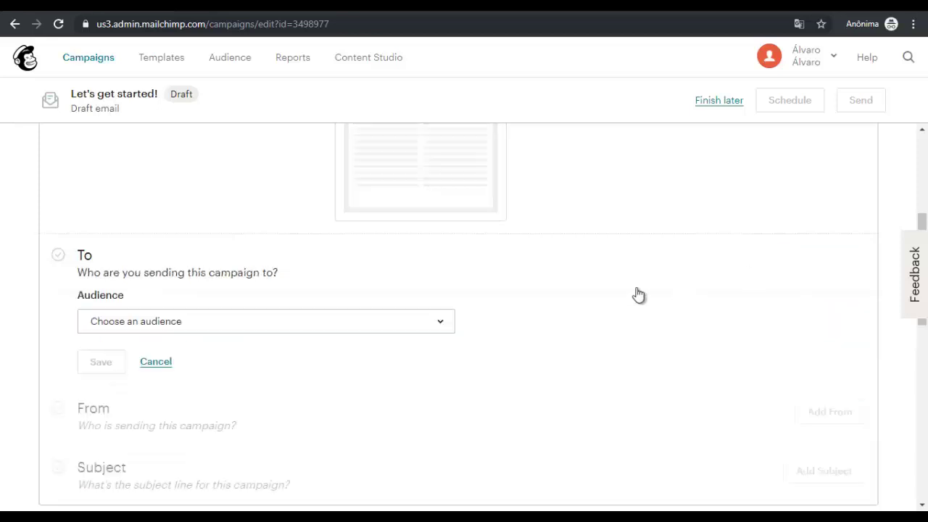
# Target the existing audience narrowed to the 'Maior de 30' tag and save the recipients
pyautogui.scroll(-2, 178, 210)
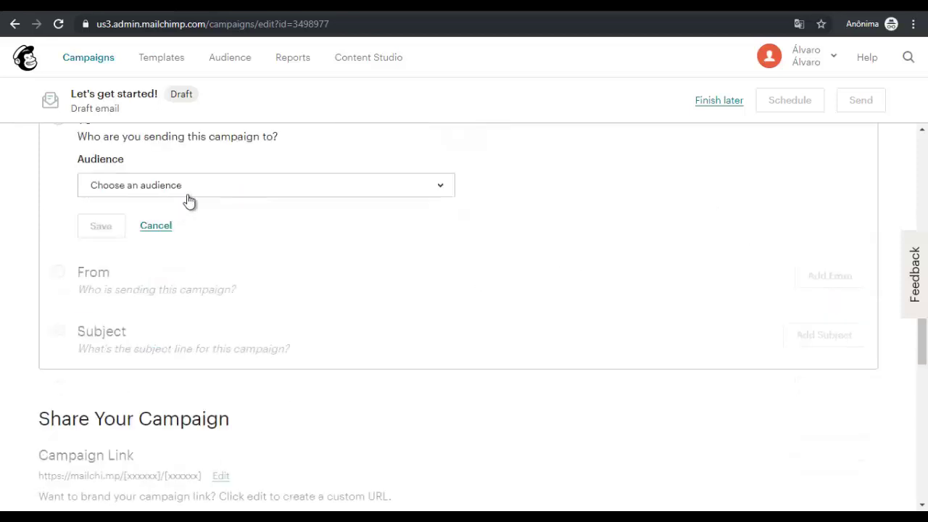
pyautogui.click(187, 190)
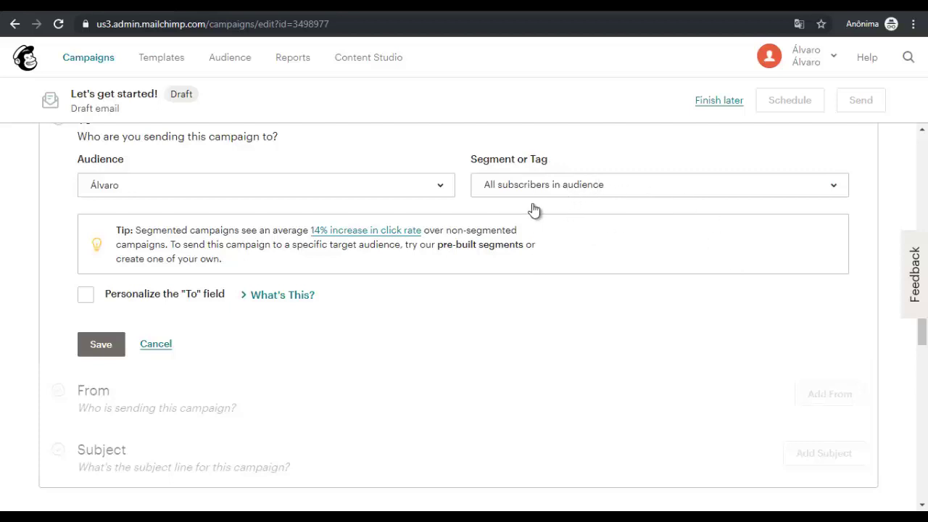
pyautogui.click(555, 190)
pyautogui.click(556, 211)
pyautogui.click(558, 201)
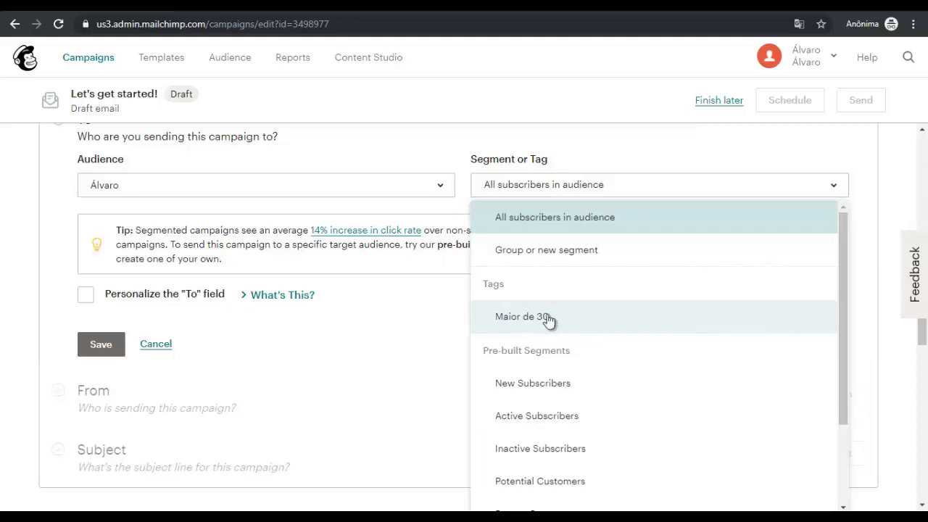
pyautogui.click(547, 316)
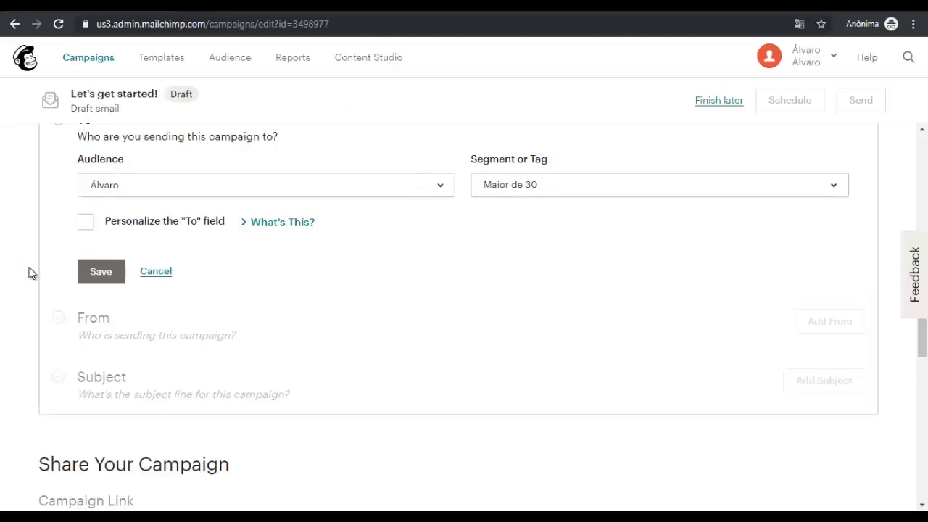
pyautogui.scroll(-1, 491, 166)
pyautogui.scroll(1, 116, 251)
pyautogui.click(97, 269)
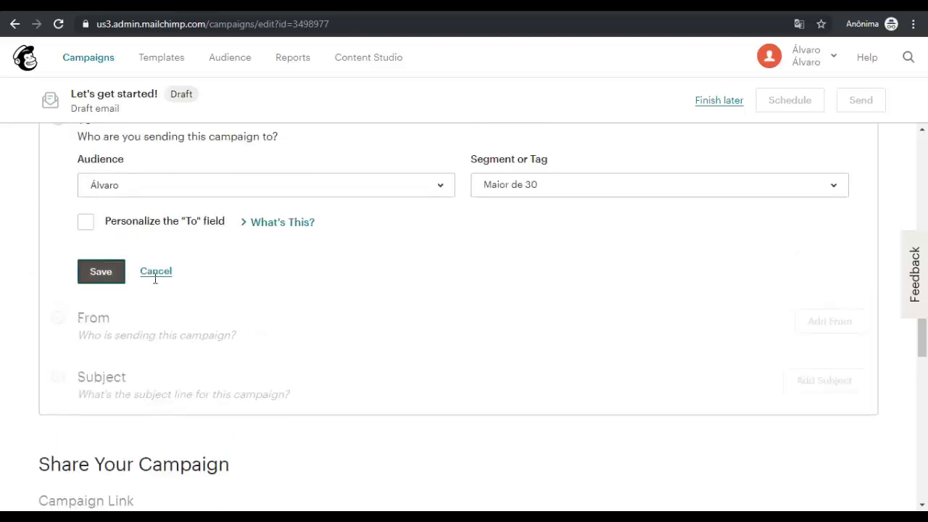
# Replace the From name with the sender's first name and save the sender details
pyautogui.scroll(-1, 349, 280)
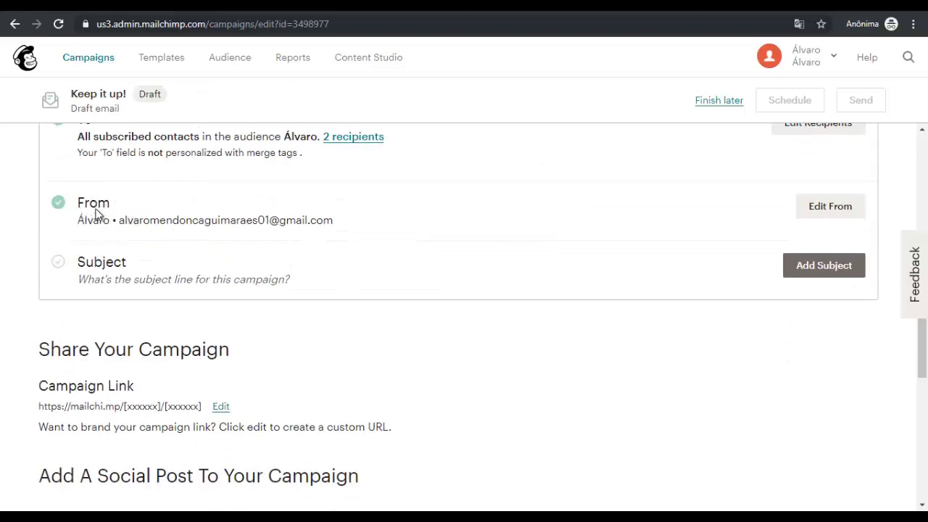
pyautogui.click(828, 210)
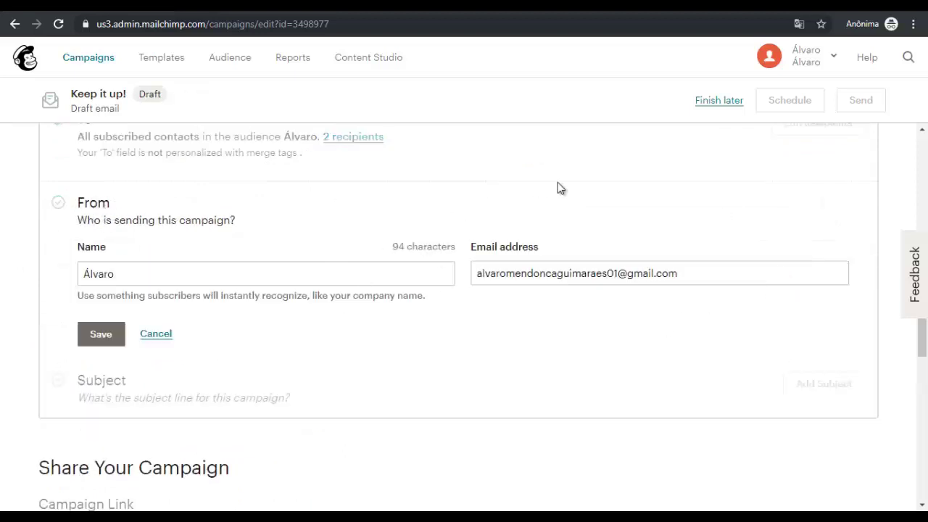
pyautogui.click(148, 279)
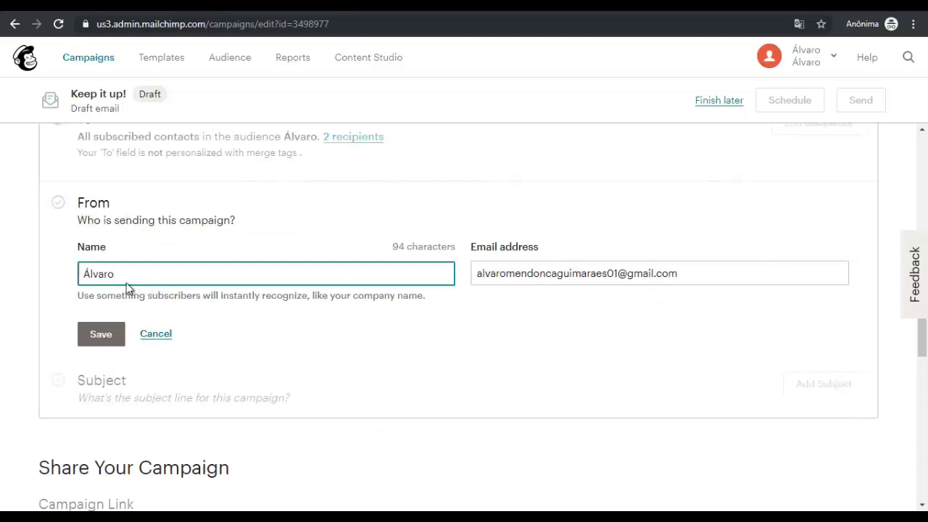
pyautogui.click(100, 277)
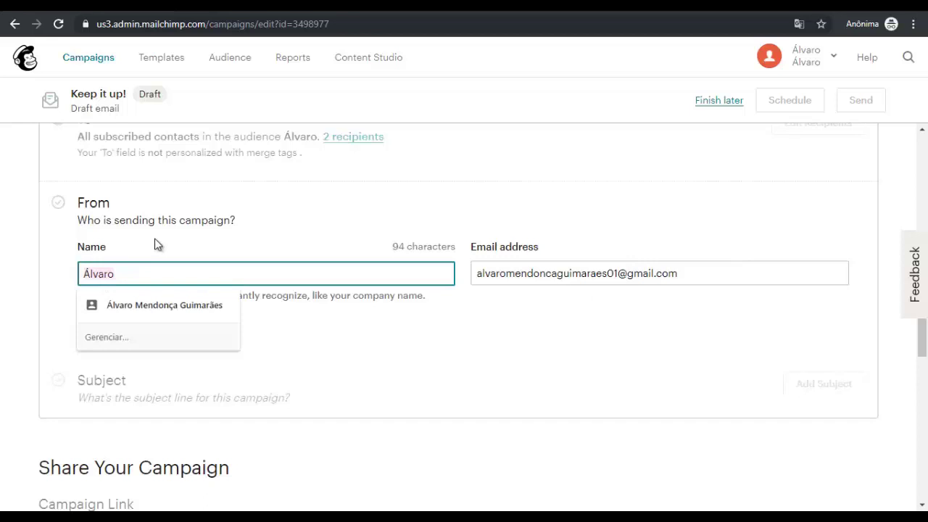
pyautogui.press('BackSpace')
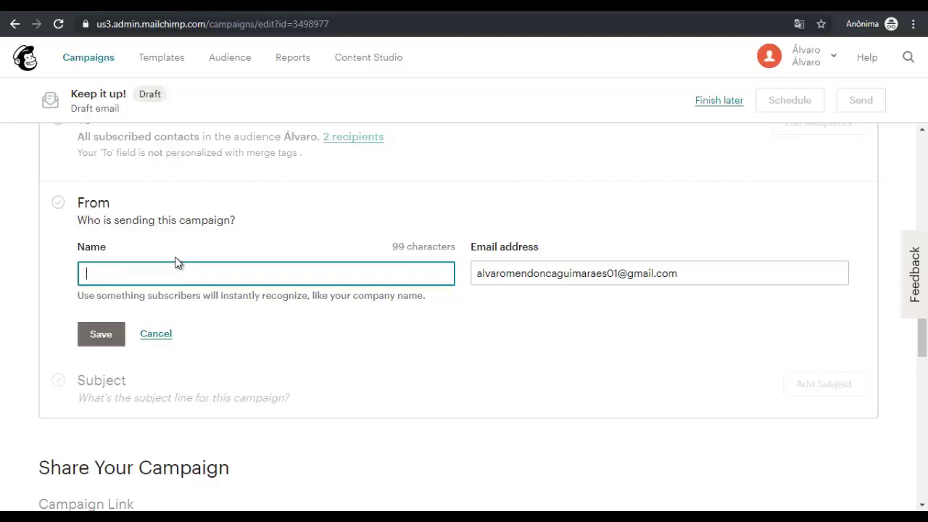
pyautogui.press('BackSpace')
pyautogui.press('BackSpace')
pyautogui.write('Álvaro')
pyautogui.click(109, 335)
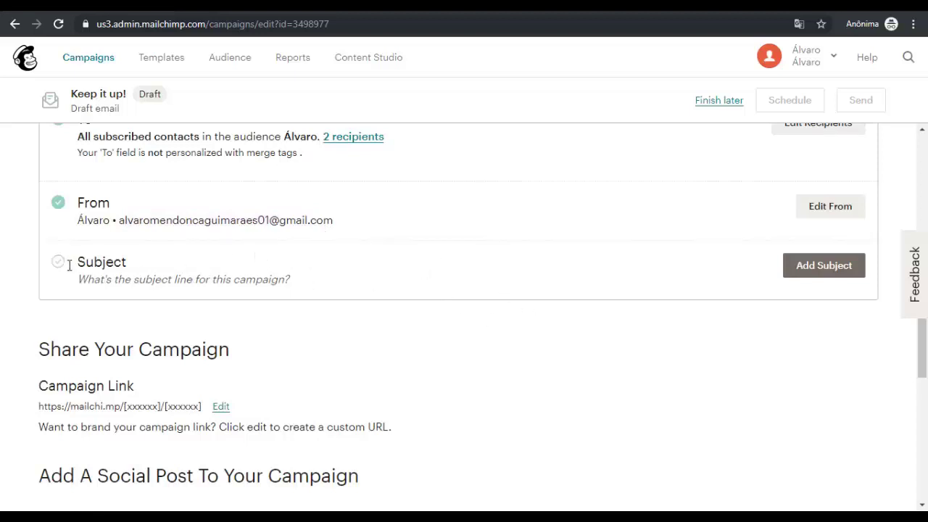
# Enter subject 'Novos Produtos' and preview text 'Oferta de Lançamento', then save
pyautogui.click(812, 269)
pyautogui.click(166, 335)
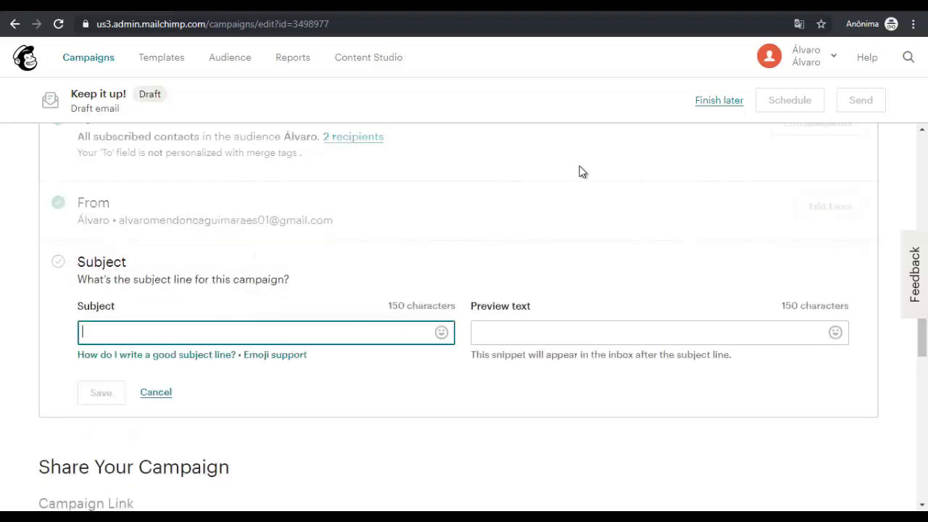
pyautogui.write('Nova')
pyautogui.press('BackSpace')
pyautogui.press('BackSpace')
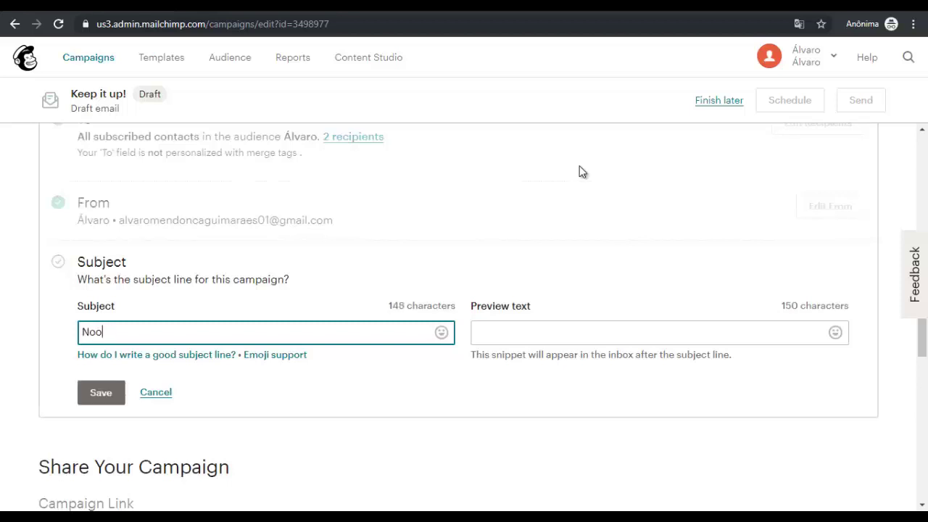
pyautogui.write('vos Lançamento')
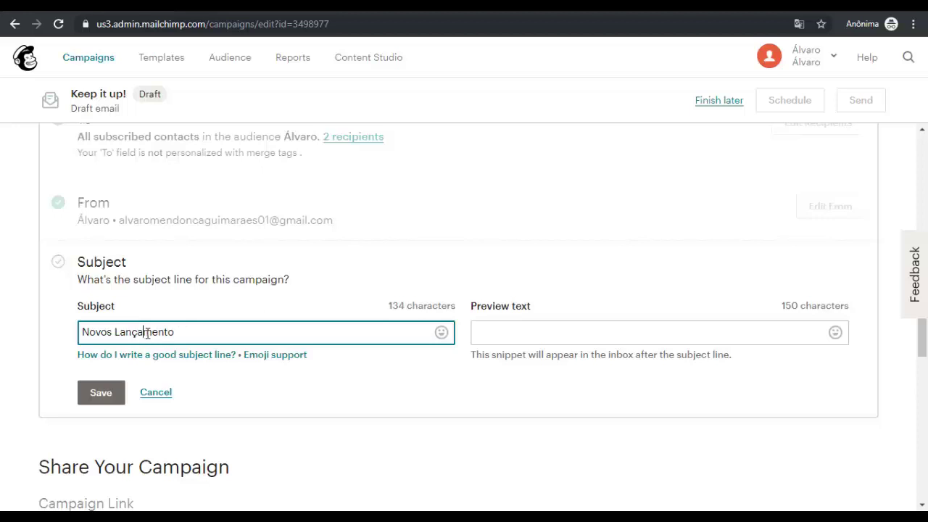
pyautogui.moveTo(115, 332); pyautogui.dragTo(145, 332)
pyautogui.doubleClick(154, 332)
pyautogui.write('Produtos')
pyautogui.click(507, 332)
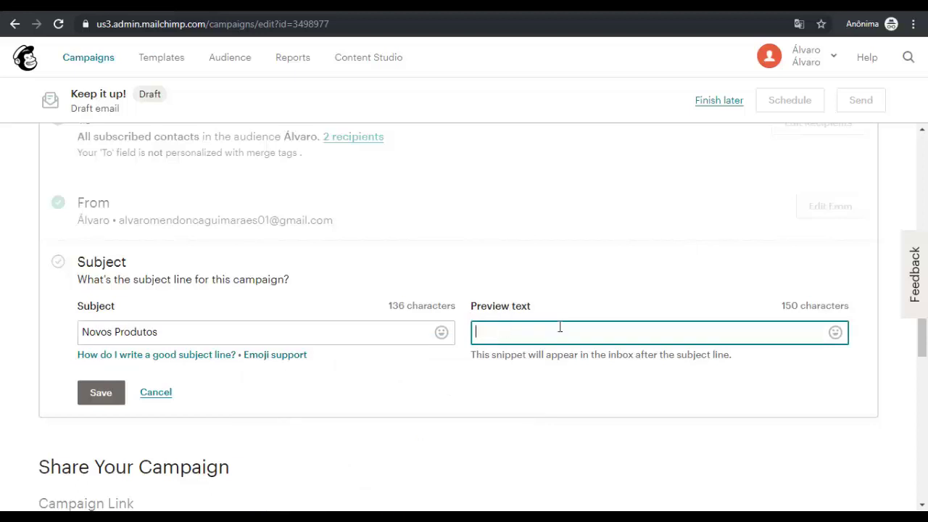
pyautogui.write('Oferta de Lançamento')
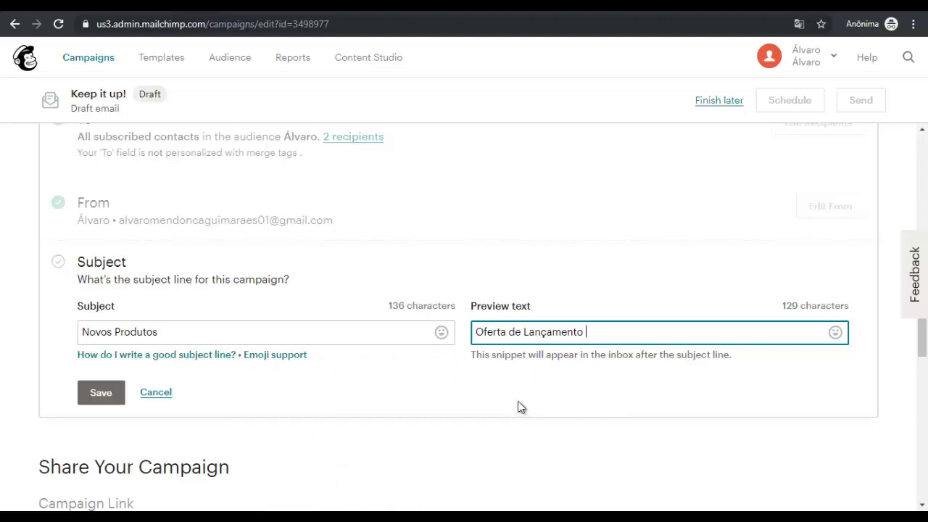
pyautogui.click(102, 392)
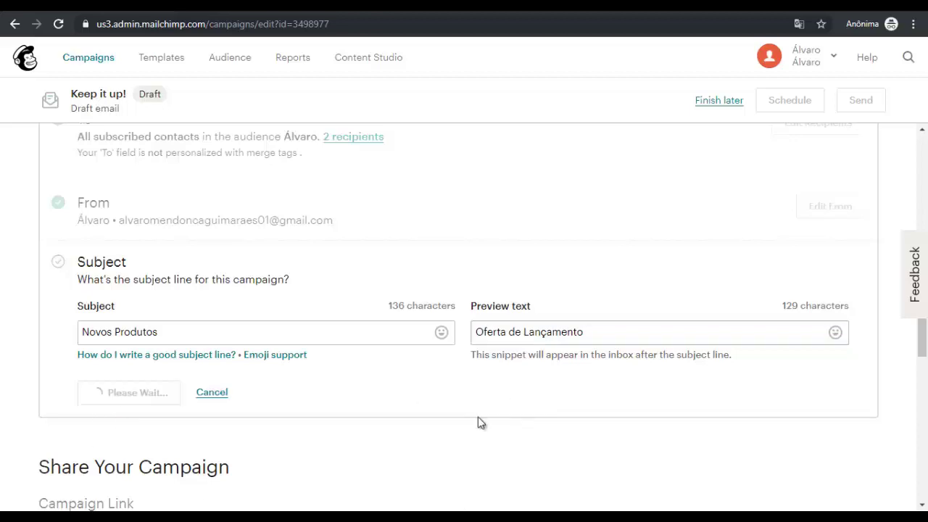
# Send the 'Vendas Julho' campaign now to its 2 subscribers
pyautogui.scroll(-5, 499, 363)
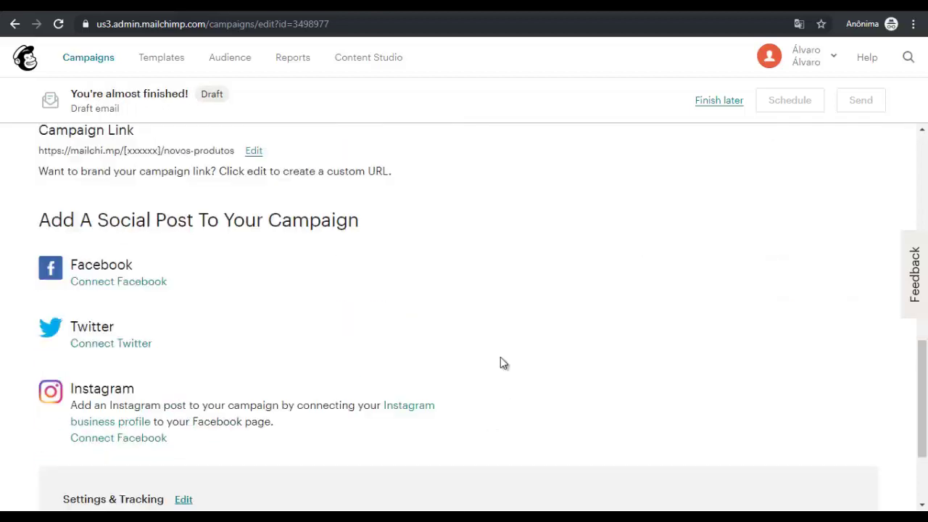
pyautogui.scroll(2, 500, 357)
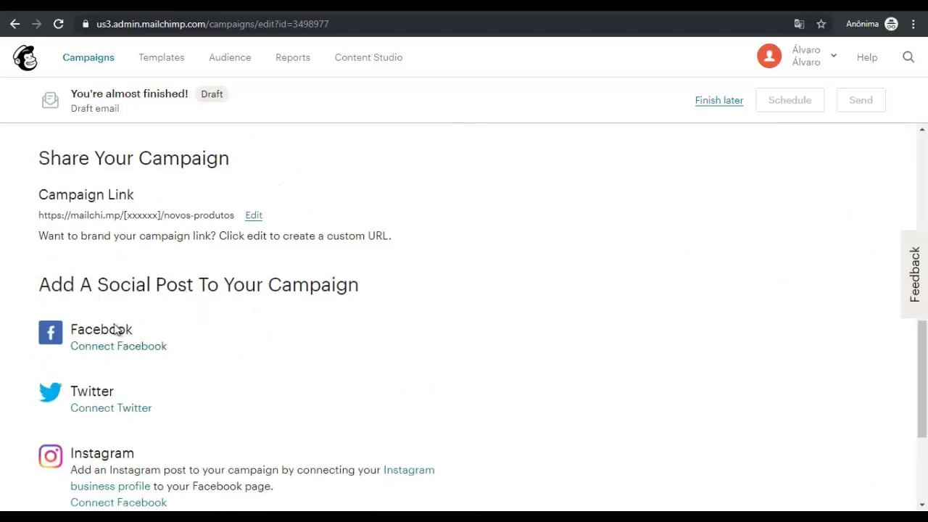
pyautogui.scroll(-3, 118, 324)
pyautogui.scroll(5, 514, 366)
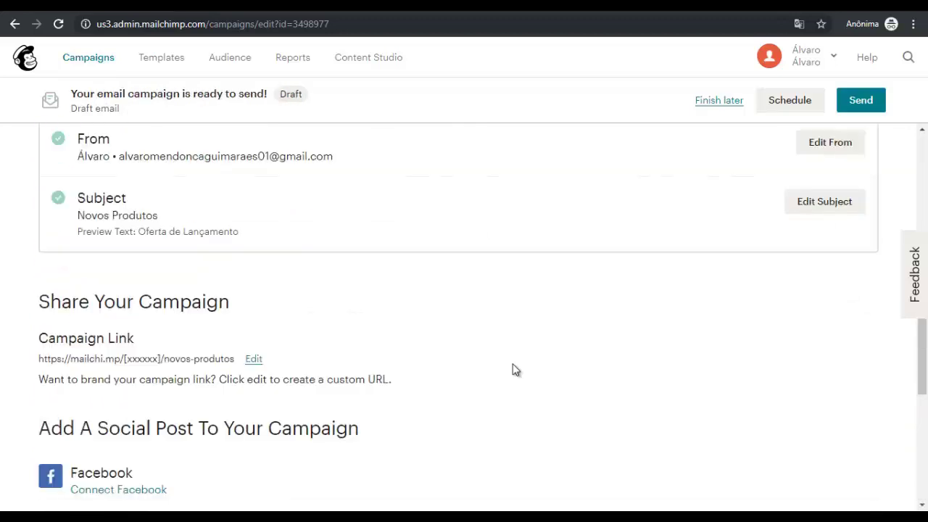
pyautogui.scroll(-2, 514, 366)
pyautogui.scroll(10, 514, 364)
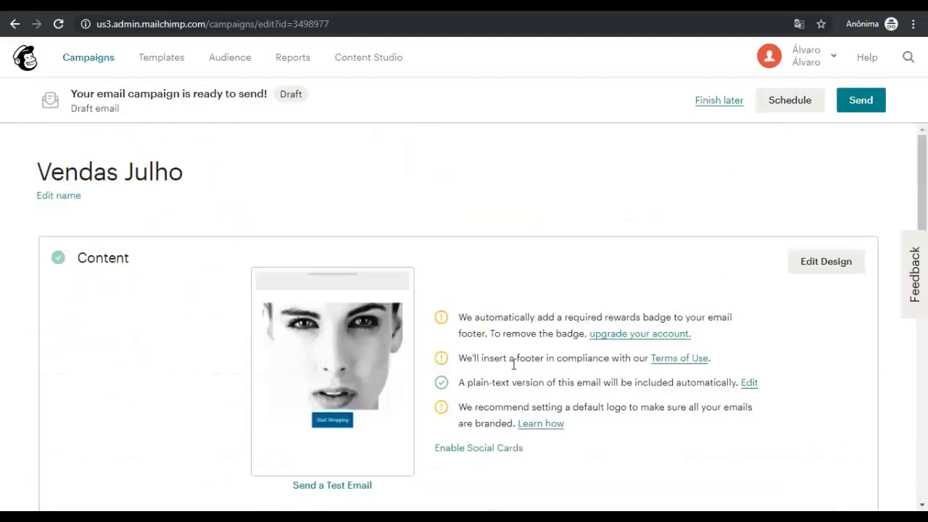
pyautogui.press('Return')
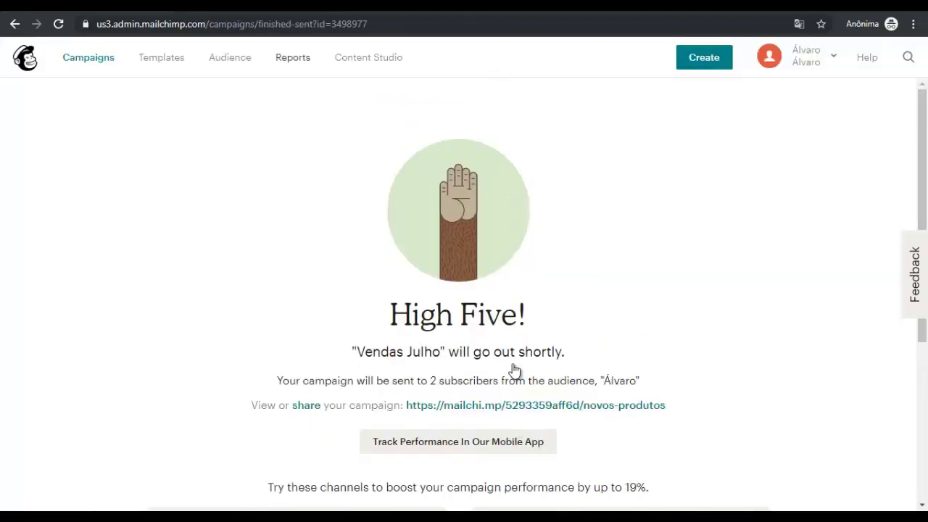
# Open the 'Vendas Julho' report and review its 100% delivery and 0% open/click rates
pyautogui.click(292, 57)
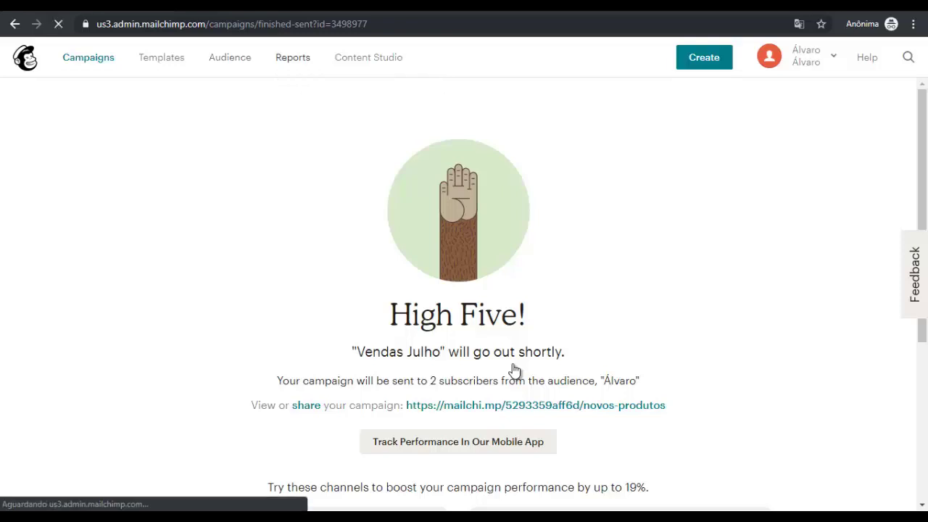
pyautogui.scroll(-1, 514, 371)
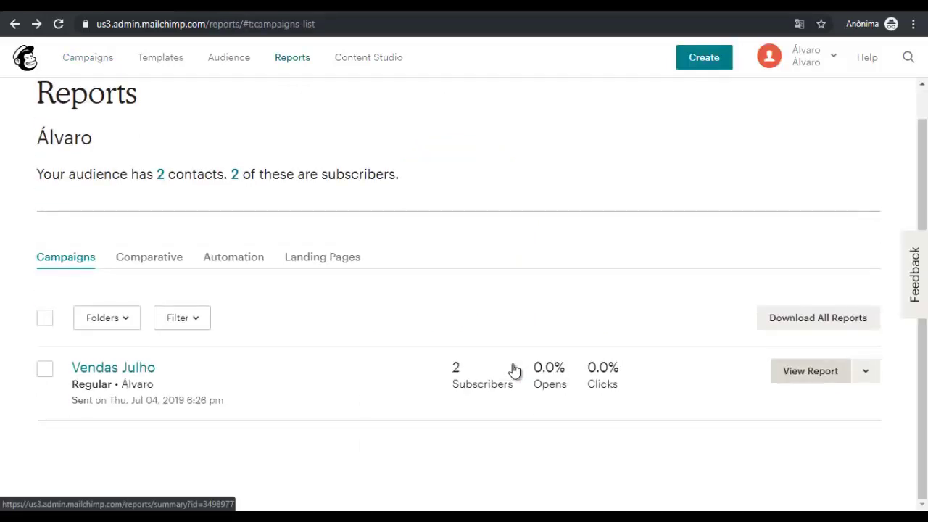
pyautogui.click(513, 370)
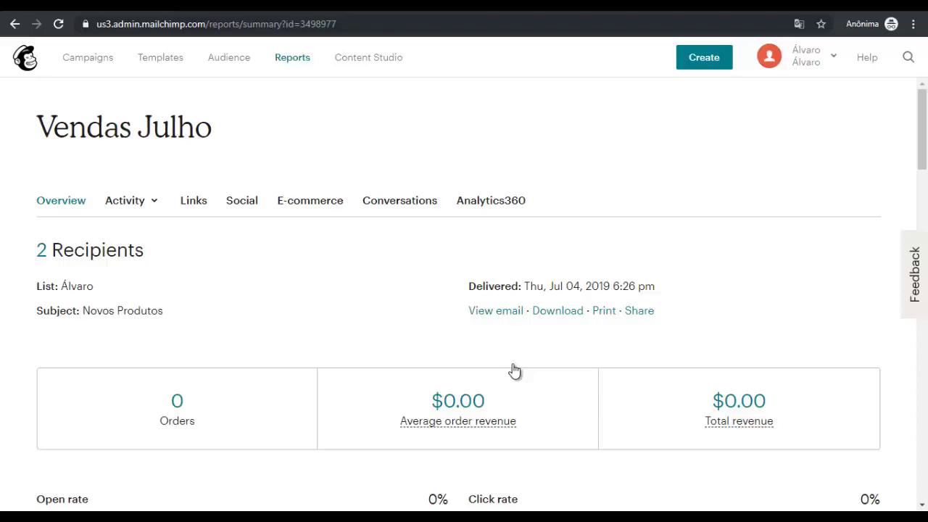
pyautogui.scroll(-5, 513, 371)
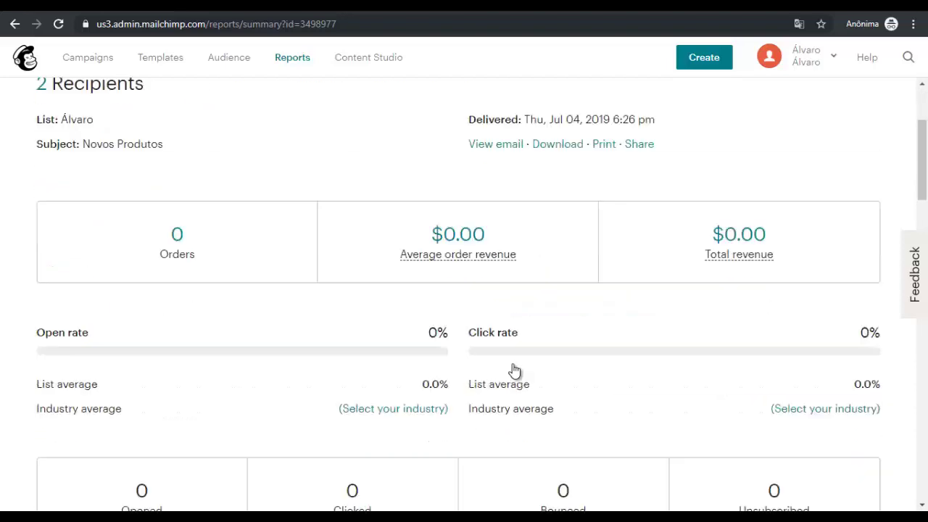
pyautogui.scroll(-2, 513, 370)
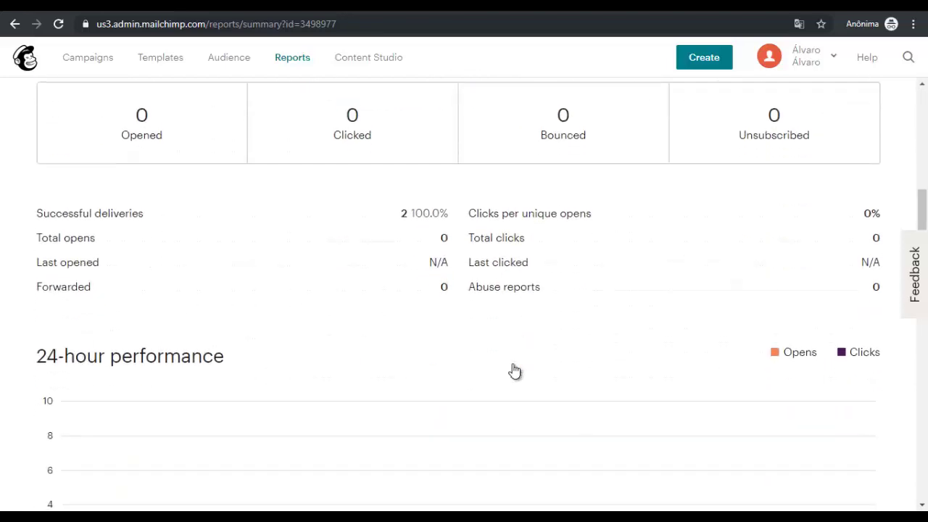
pyautogui.scroll(1, 513, 371)
pyautogui.scroll(6, 513, 370)
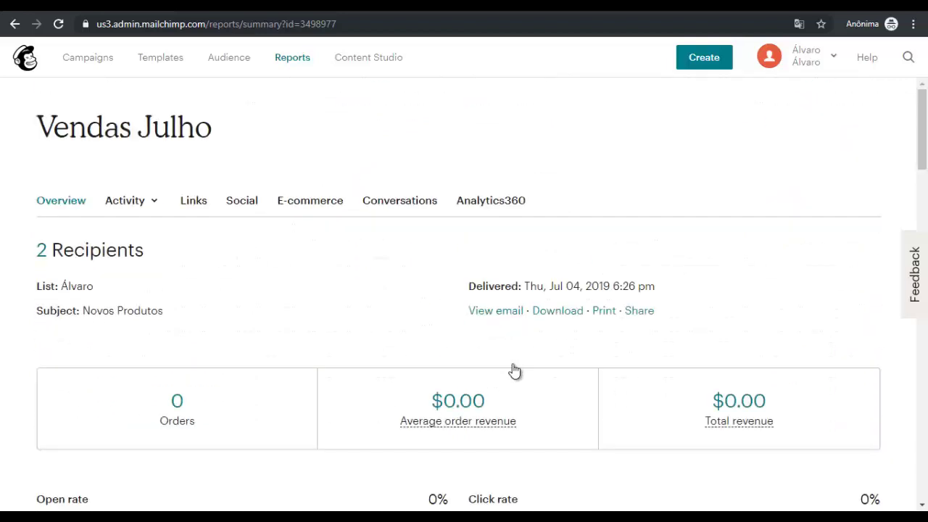